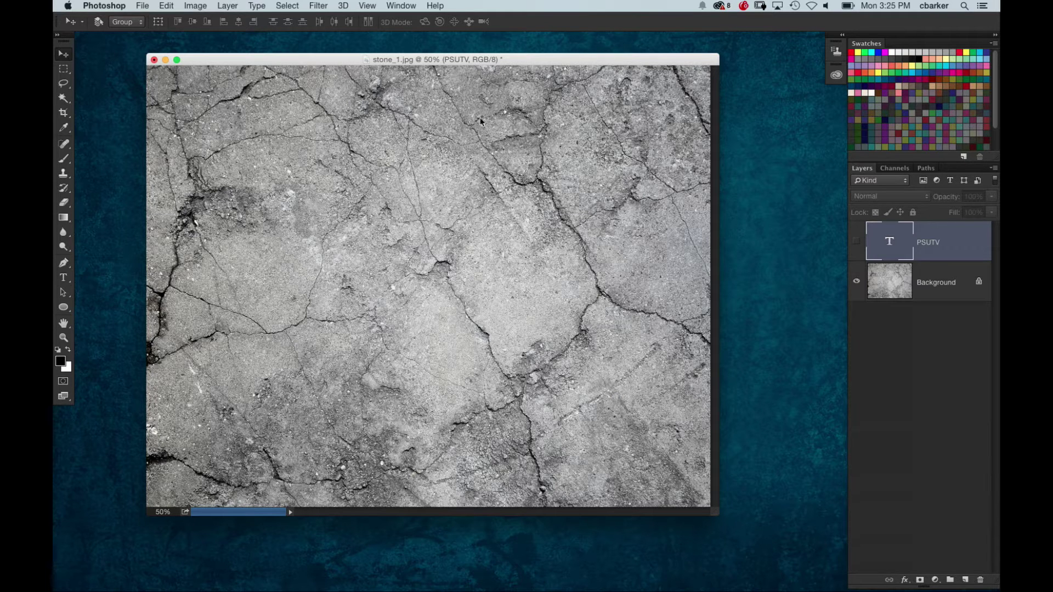
Select the cracked-stone Background layer below the hidden PSUTV text layer
{"action": "left_click", "coordinate": [904, 290]}
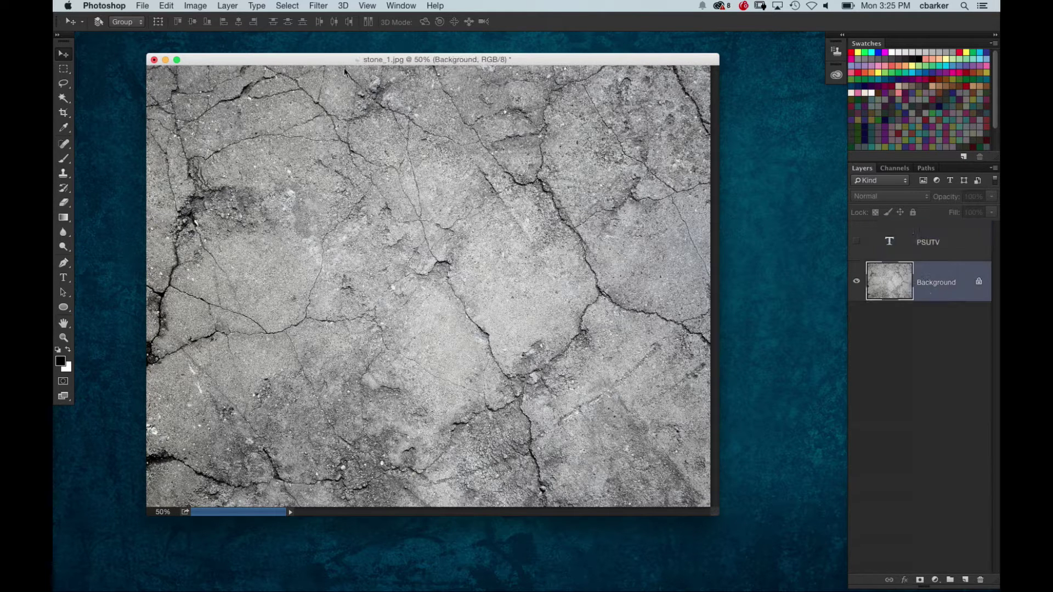
{"action": "left_click", "coordinate": [343, 6]}
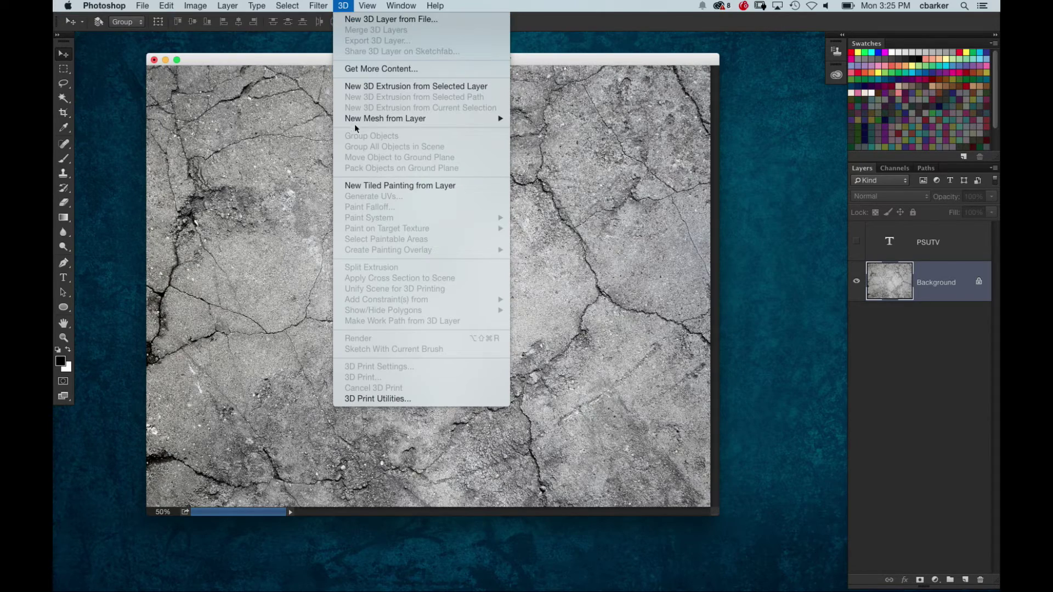
Convert the stone Background layer into a 3D Postcard mesh preset
{"action": "mouse_move", "coordinate": [356, 120]}
{"action": "mouse_move", "coordinate": [574, 136]}
{"action": "left_click", "coordinate": [564, 119]}
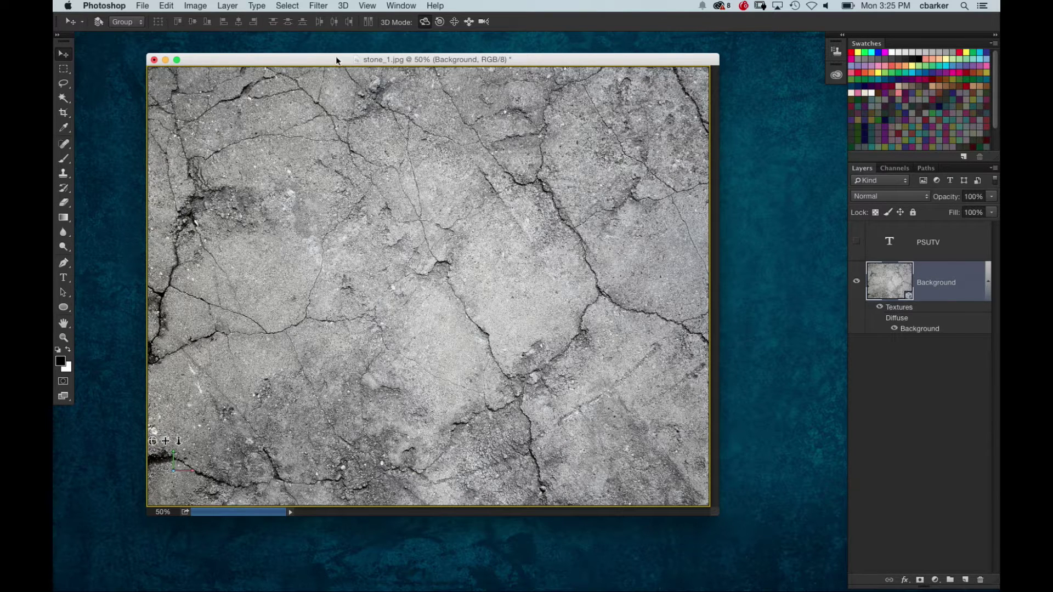
Show the 3D and Properties panels, arranged beside the document, with the lights filter on
{"action": "left_click_drag", "start_coordinate": [337, 60], "coordinate": [299, 59]}
{"action": "left_click", "coordinate": [401, 5]}
{"action": "left_click", "coordinate": [411, 73]}
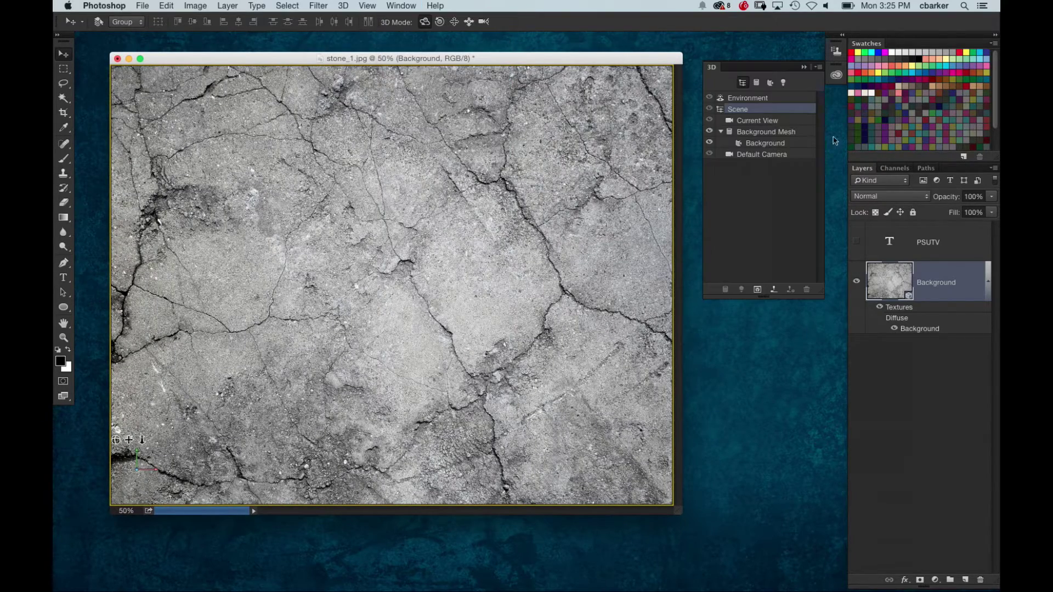
{"action": "left_click_drag", "start_coordinate": [711, 66], "coordinate": [621, 101]}
{"action": "left_click", "coordinate": [400, 6]}
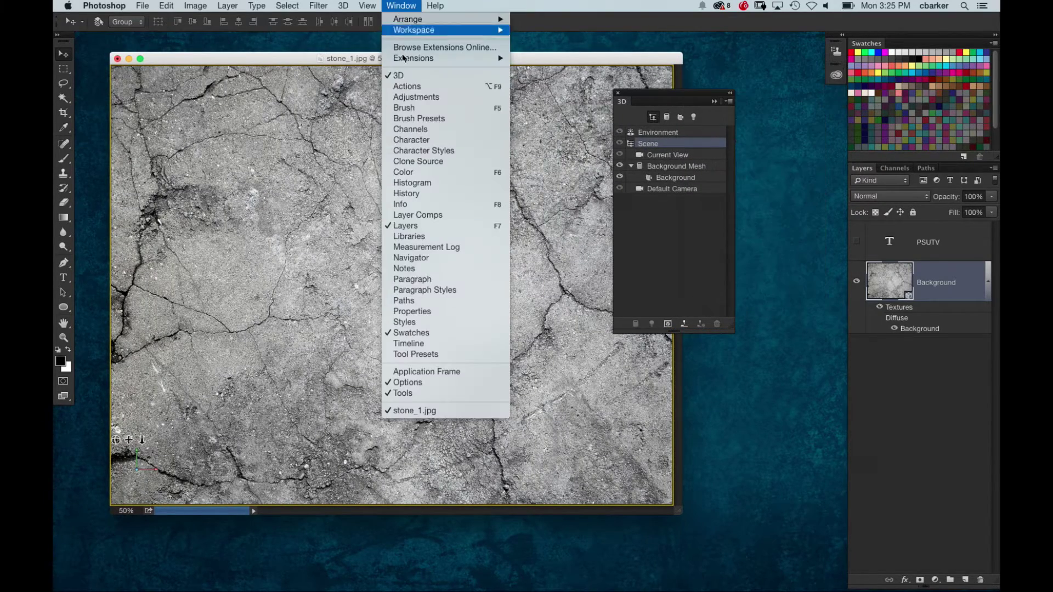
{"action": "left_click", "coordinate": [412, 311]}
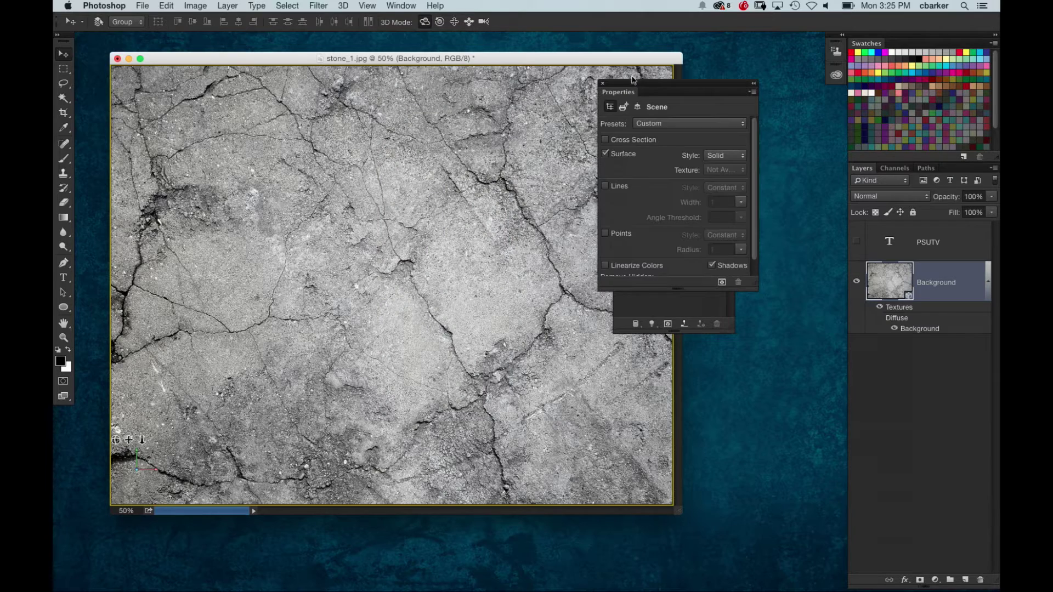
{"action": "left_click_drag", "start_coordinate": [633, 91], "coordinate": [699, 378]}
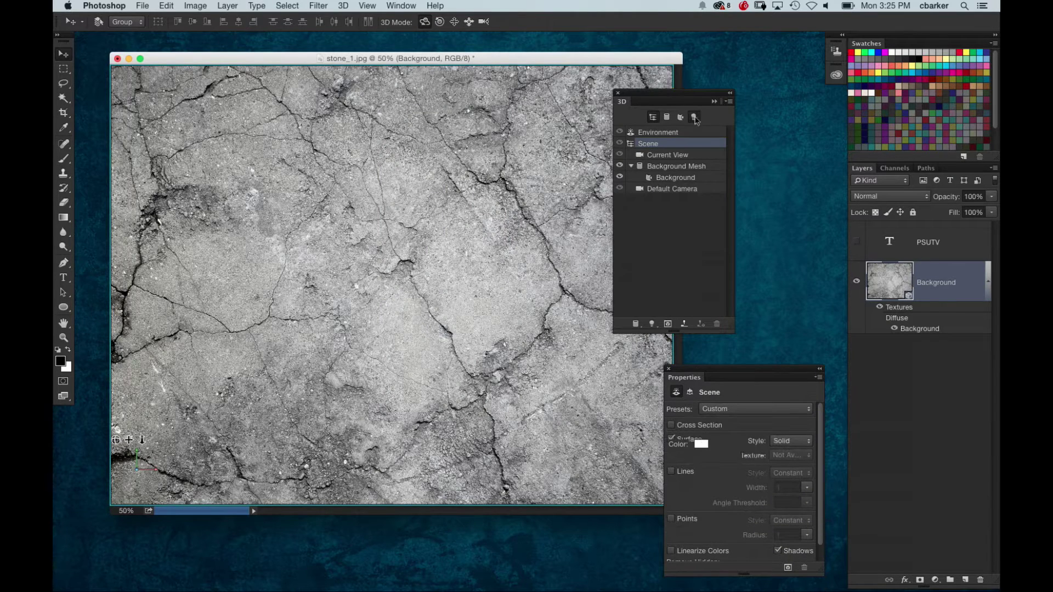
{"action": "left_click", "coordinate": [694, 117]}
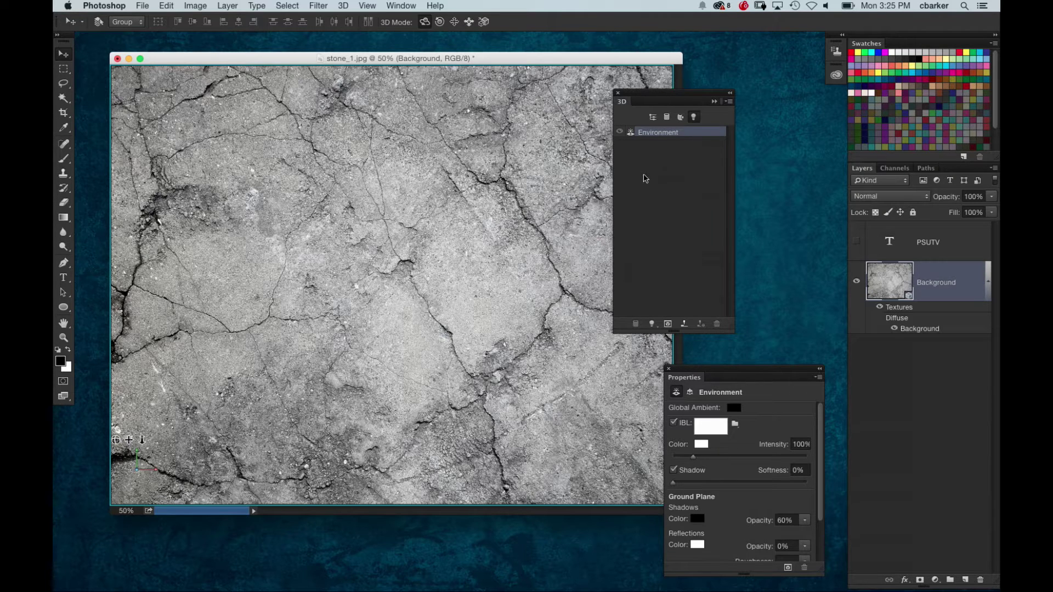
Turn off image-based lighting (IBL) in the Environment so the postcard goes black
{"action": "left_click_drag", "start_coordinate": [384, 282], "coordinate": [485, 281]}
{"action": "key", "text": "super+alt+z"}
{"action": "key", "text": "super+alt+z"}
{"action": "left_click_drag", "start_coordinate": [730, 372], "coordinate": [691, 362]}
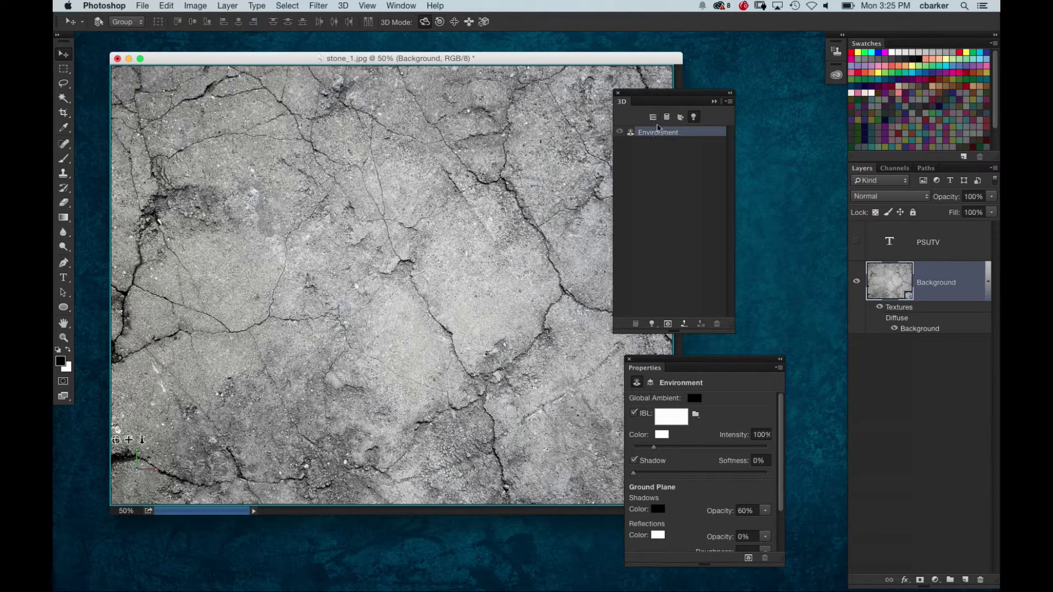
{"action": "left_click_drag", "start_coordinate": [674, 365], "coordinate": [662, 365]}
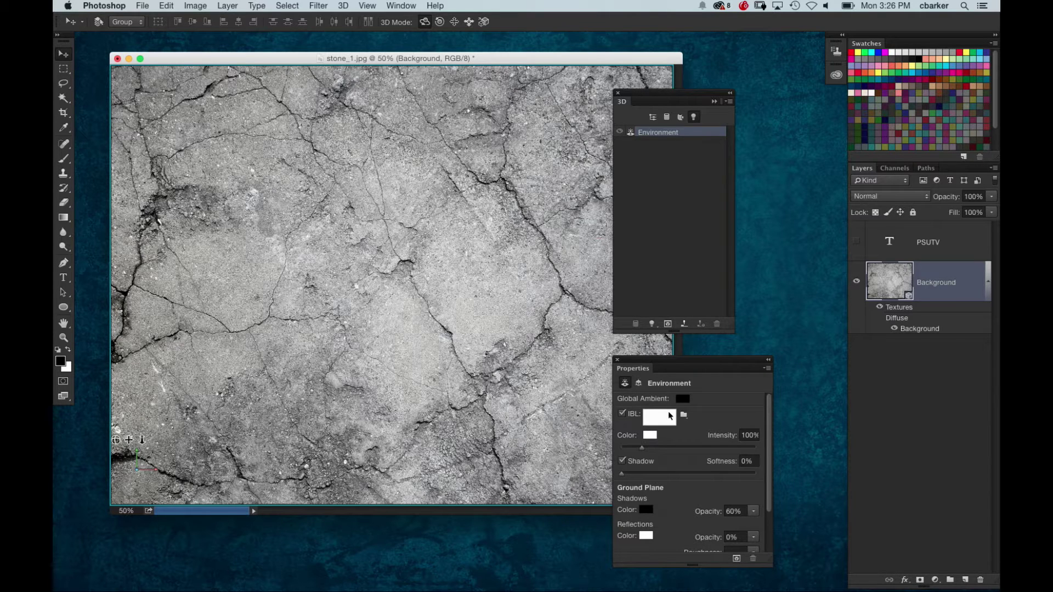
{"action": "left_click", "coordinate": [624, 415]}
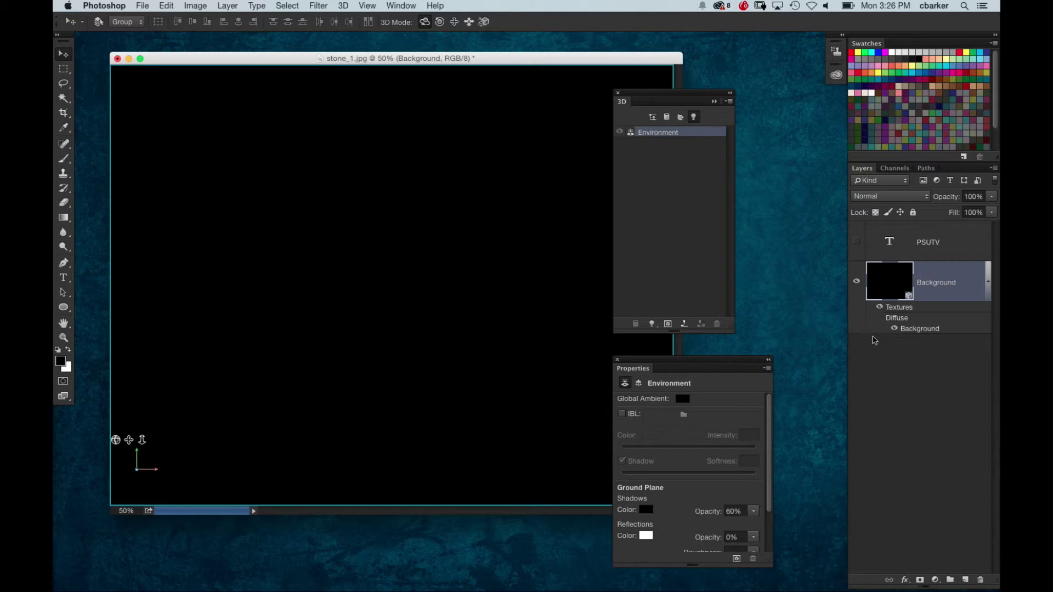
Set the Background material's Ambient colour to dark grey 45,45,45
{"action": "left_click", "coordinate": [652, 117]}
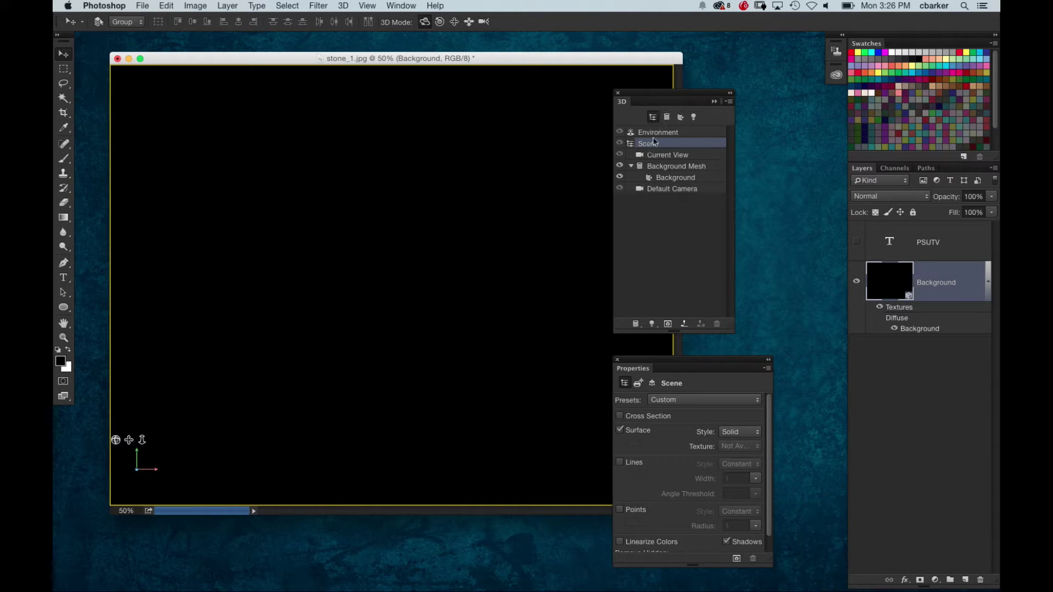
{"action": "left_click", "coordinate": [668, 179]}
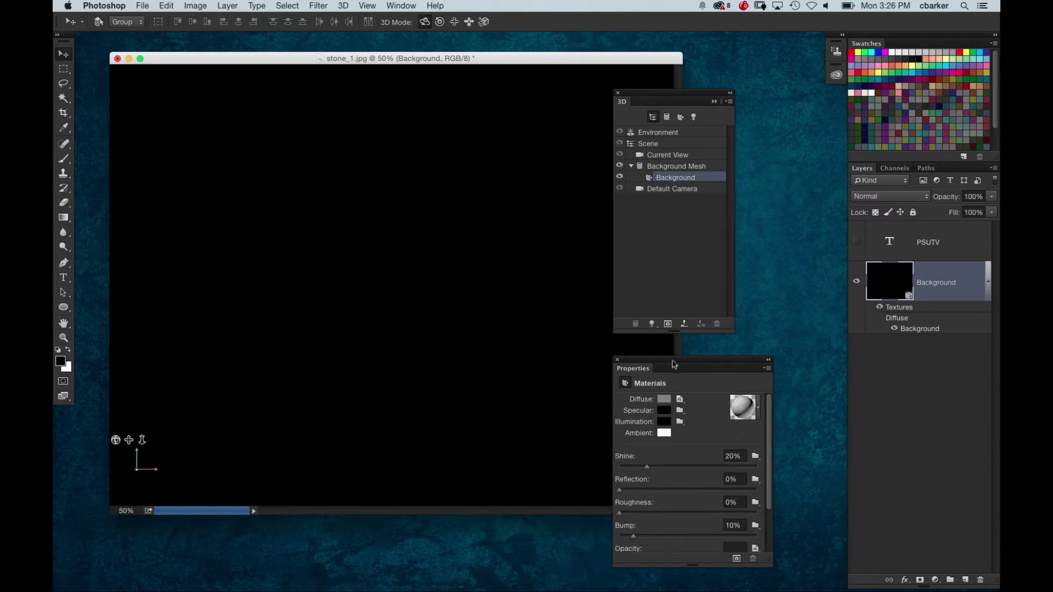
{"action": "left_click", "coordinate": [660, 433]}
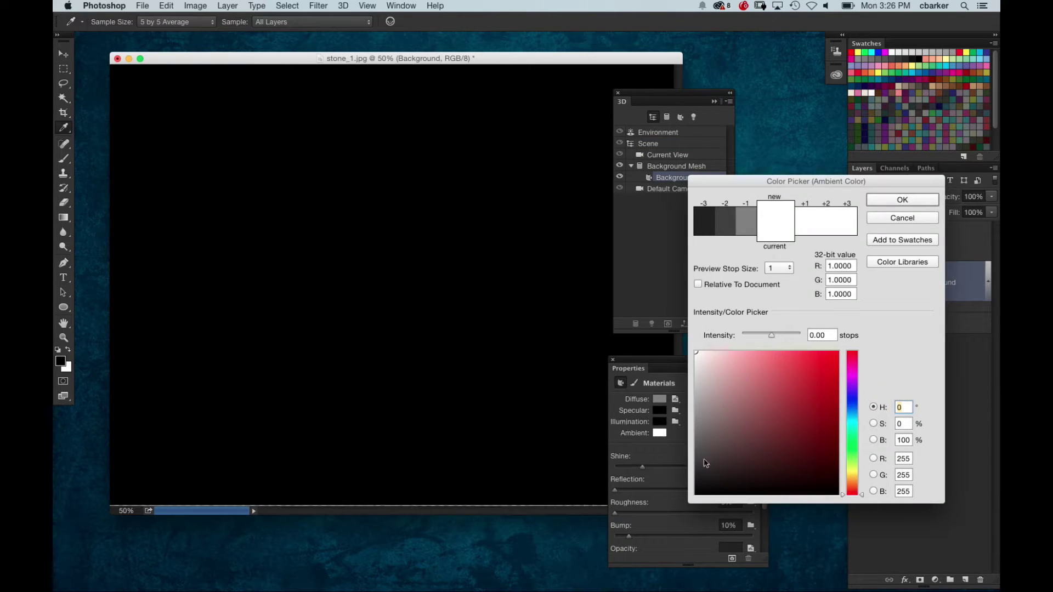
{"action": "left_click", "coordinate": [696, 470]}
{"action": "left_click", "coordinate": [902, 200]}
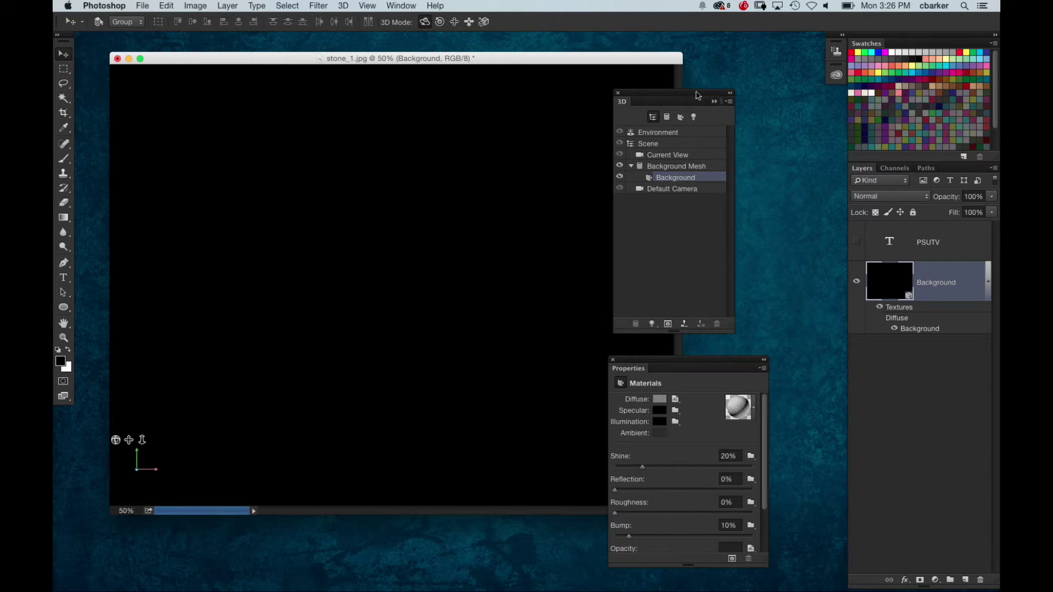
{"action": "left_click_drag", "start_coordinate": [696, 95], "coordinate": [766, 97]}
{"action": "left_click", "coordinate": [763, 119]}
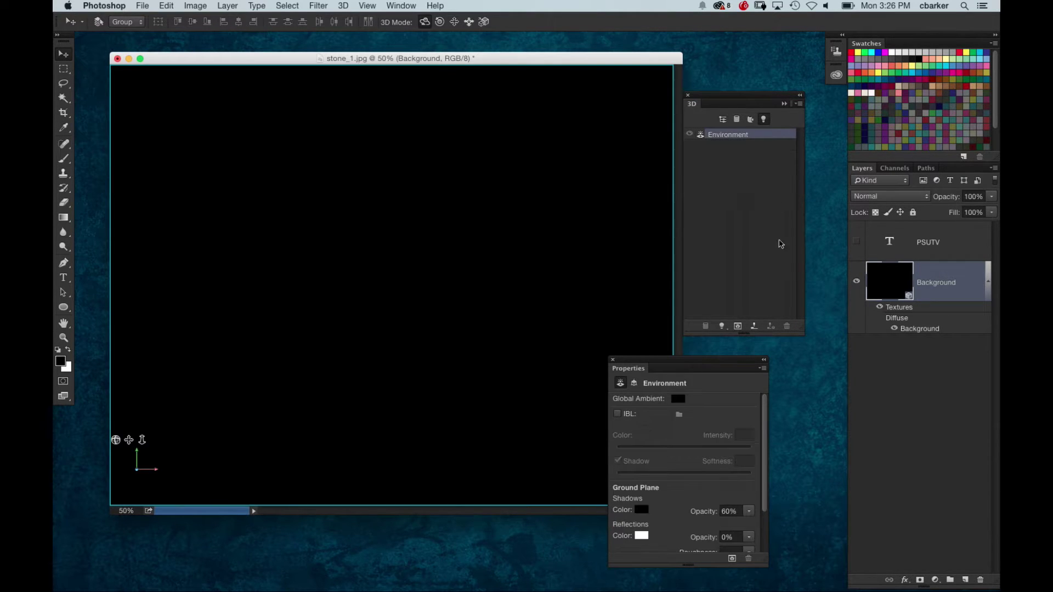
Add Spot Light 1, aim it at the stone from the upper right, and zoom to 66.67%
{"action": "left_click", "coordinate": [724, 328]}
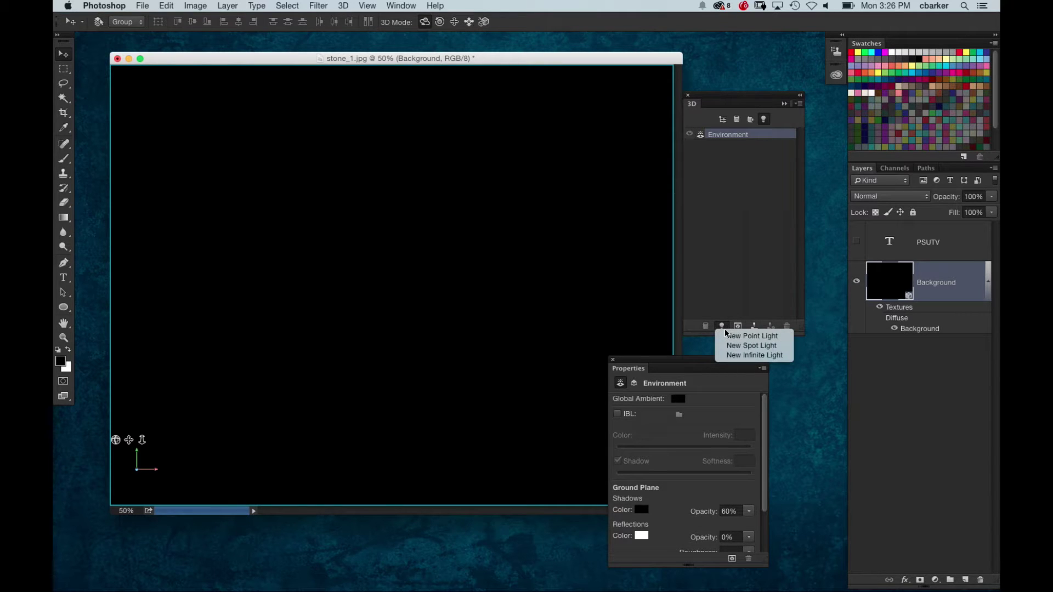
{"action": "left_click", "coordinate": [752, 345]}
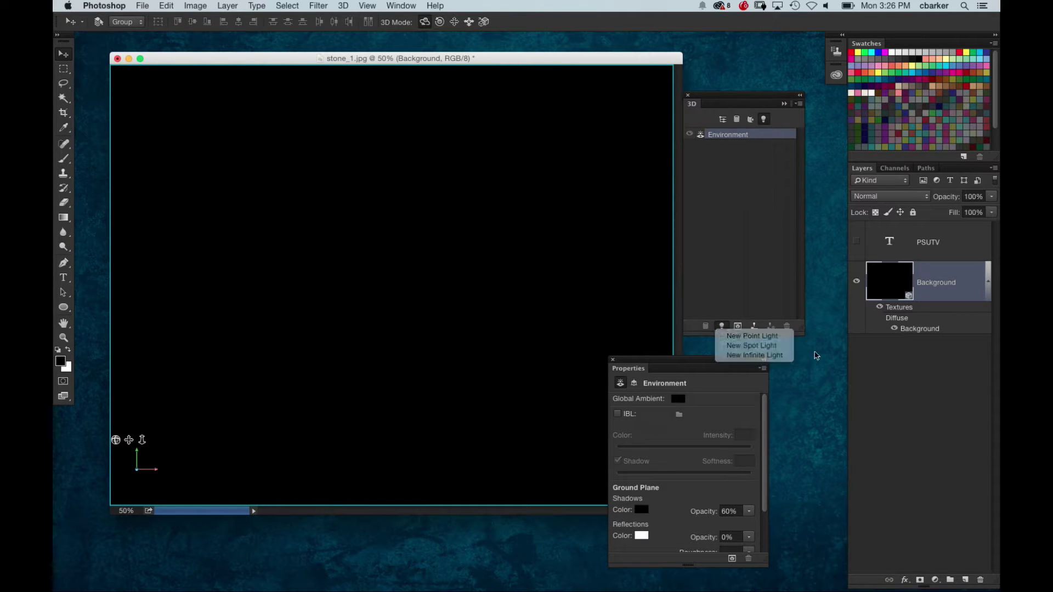
{"action": "left_click", "coordinate": [469, 21]}
{"action": "left_click", "coordinate": [439, 250]}
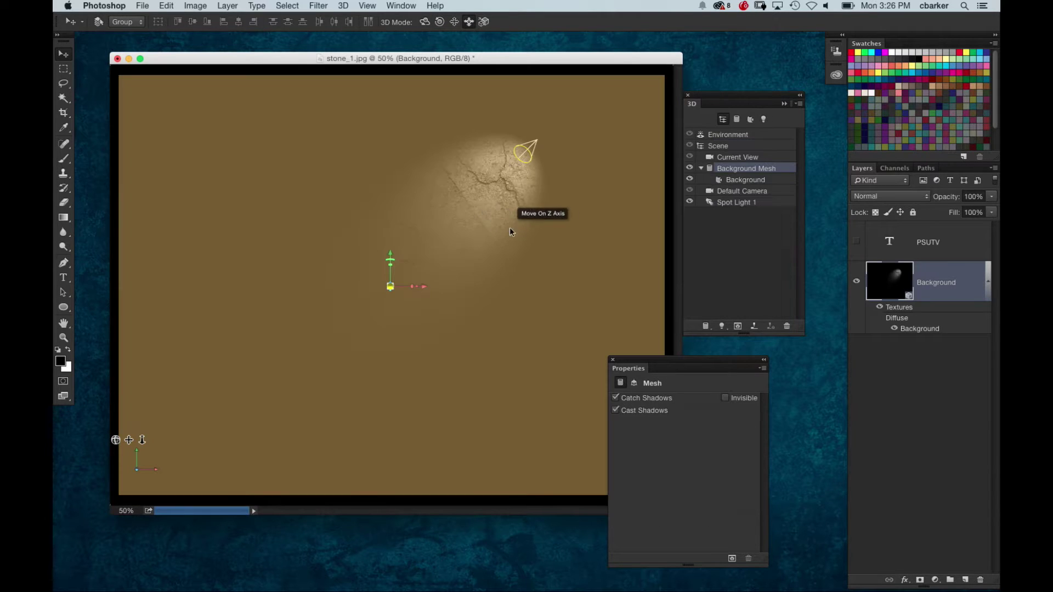
{"action": "left_click", "coordinate": [763, 119]}
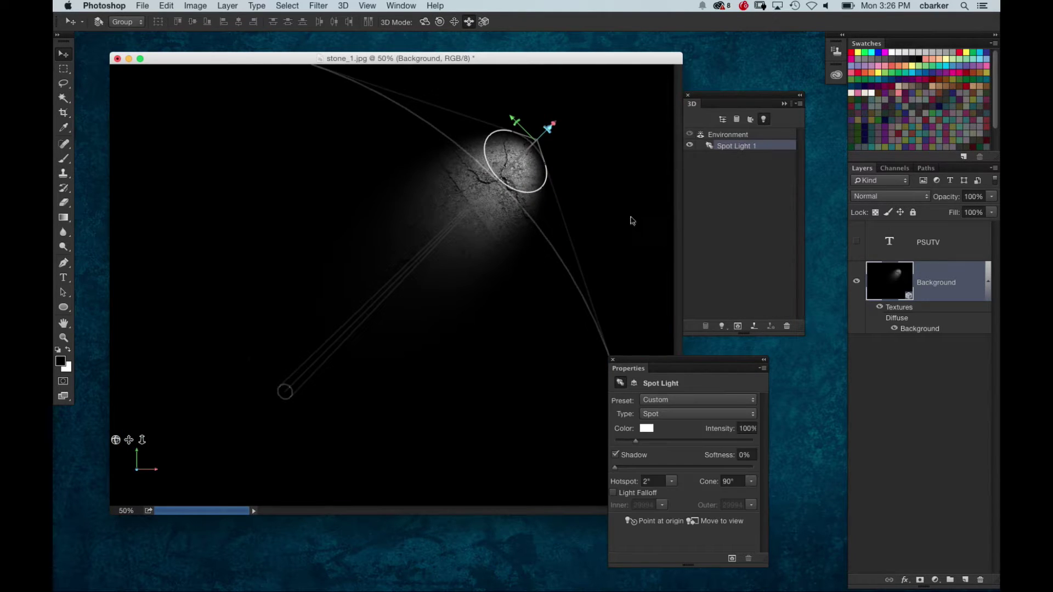
{"action": "left_click_drag", "start_coordinate": [632, 221], "coordinate": [616, 291]}
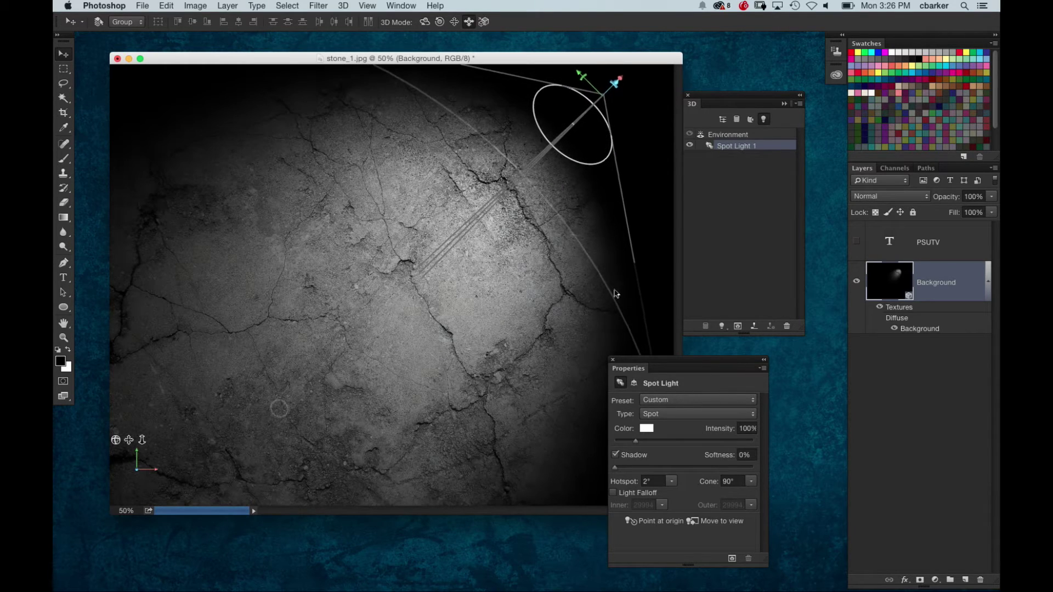
{"action": "left_click", "coordinate": [454, 22]}
{"action": "left_click_drag", "start_coordinate": [411, 230], "coordinate": [478, 124]}
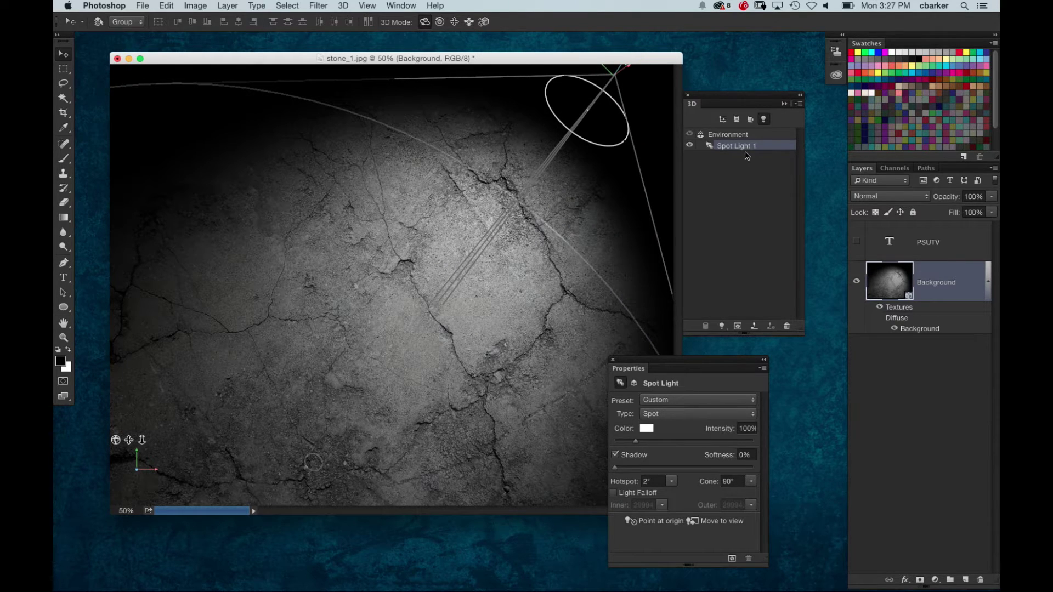
{"action": "key", "text": "super+equal"}
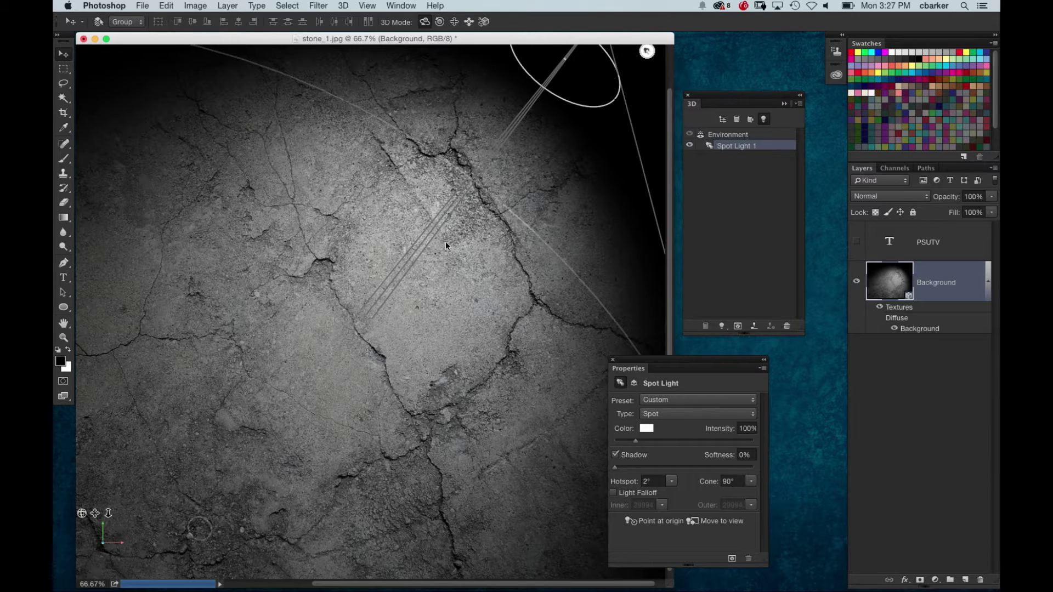
Select the stone's Background material and open its diffuse texture as a separate document
{"action": "left_click", "coordinate": [723, 119]}
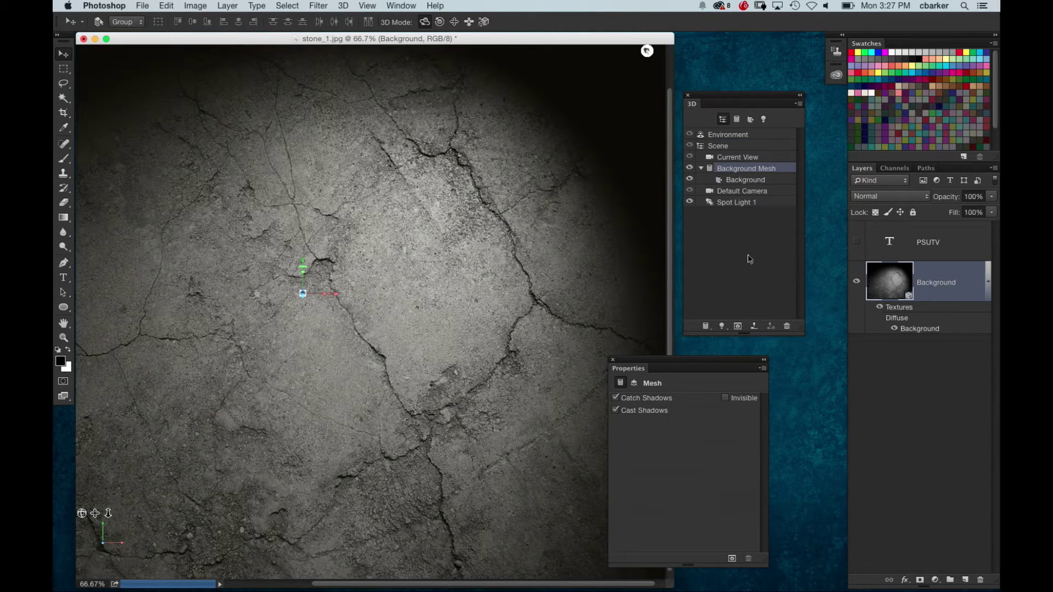
{"action": "left_click", "coordinate": [746, 179]}
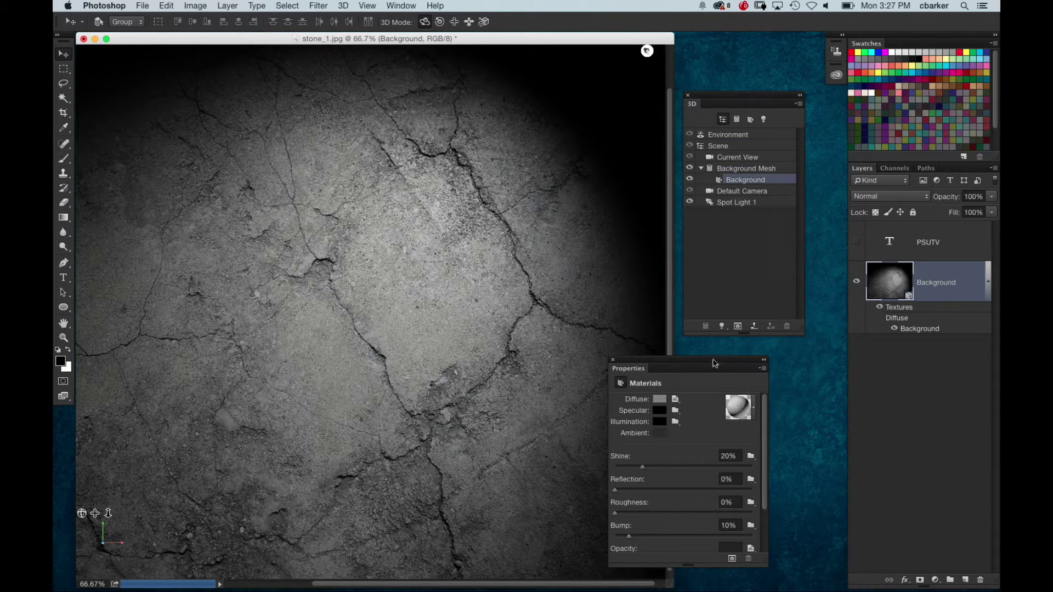
{"action": "left_click_drag", "start_coordinate": [715, 363], "coordinate": [771, 356]}
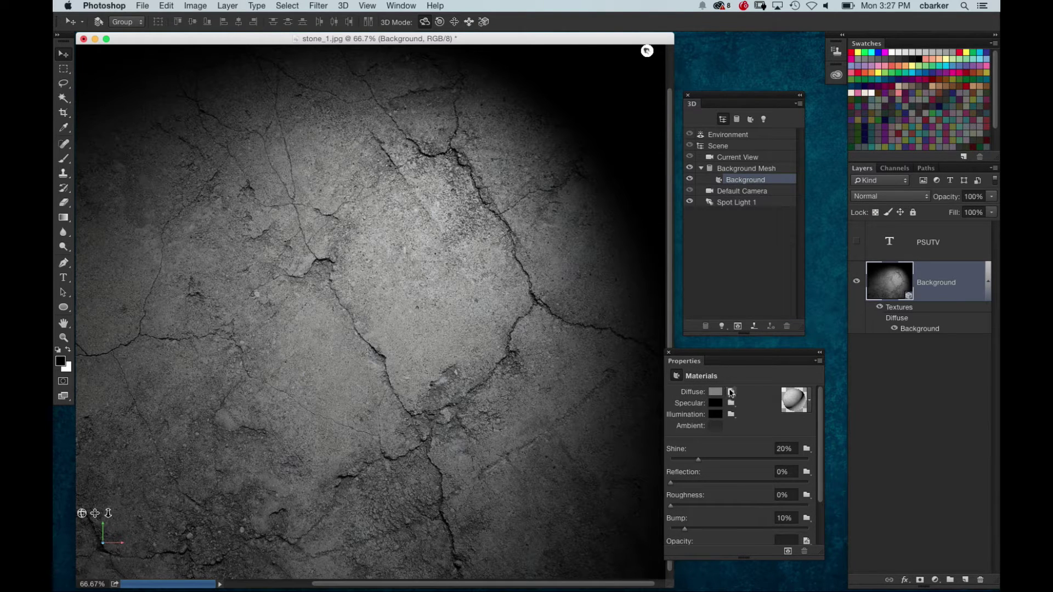
{"action": "left_click", "coordinate": [716, 392]}
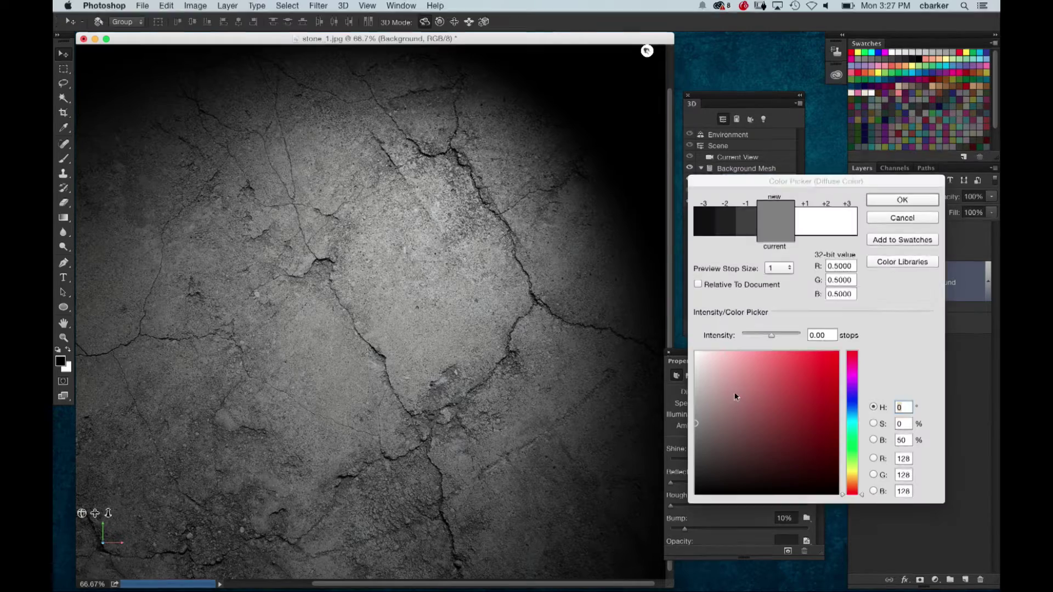
{"action": "left_click", "coordinate": [921, 221]}
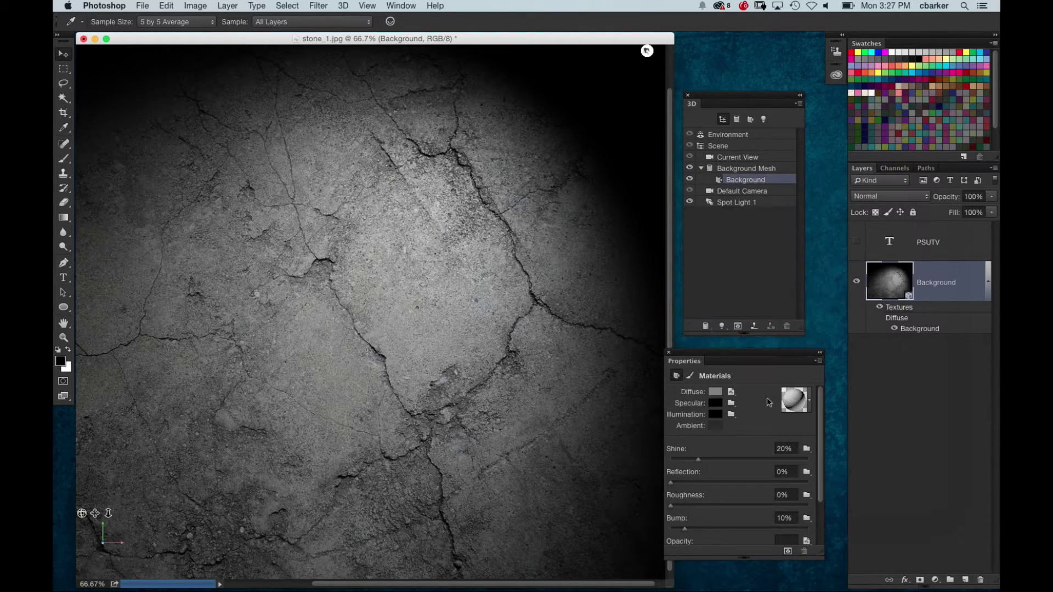
{"action": "left_click", "coordinate": [731, 391]}
{"action": "left_click", "coordinate": [774, 403]}
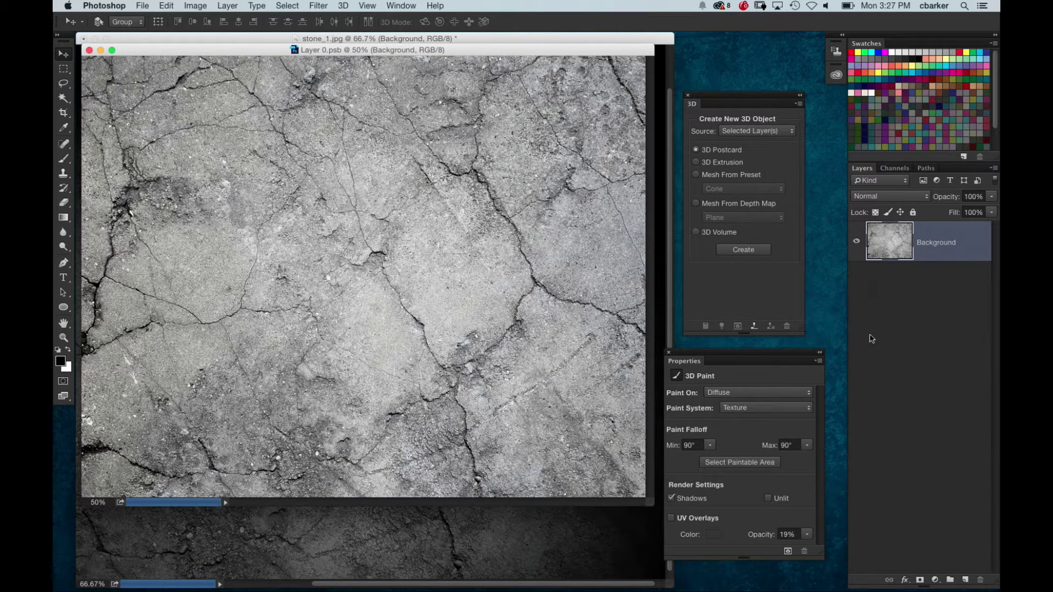
Close the Layer 0.psb texture and enlarge the Properties panel to show the Materials settings
{"action": "key", "text": "super+a"}
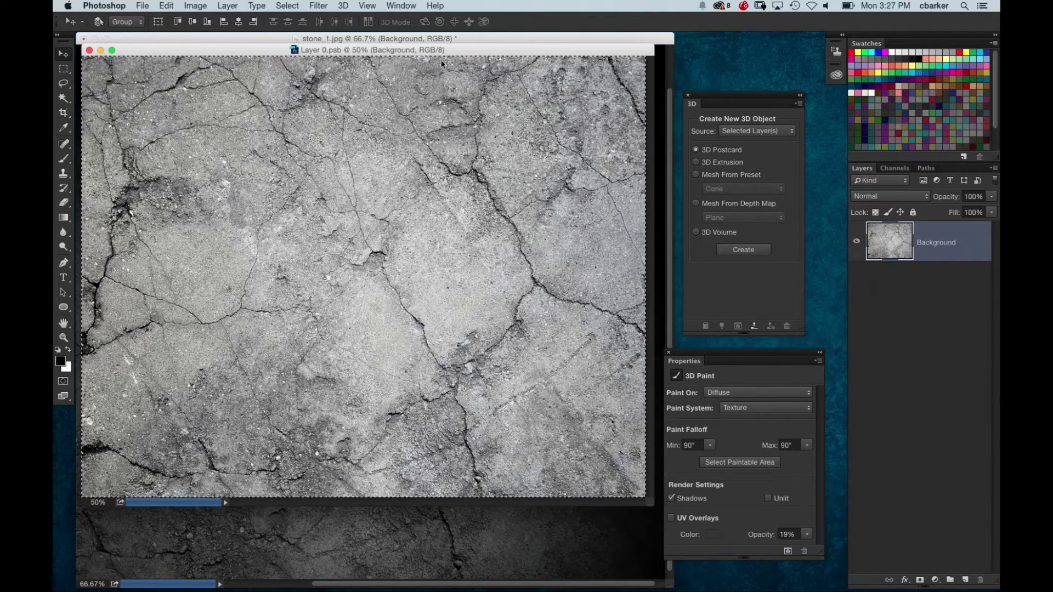
{"action": "left_click", "coordinate": [89, 50]}
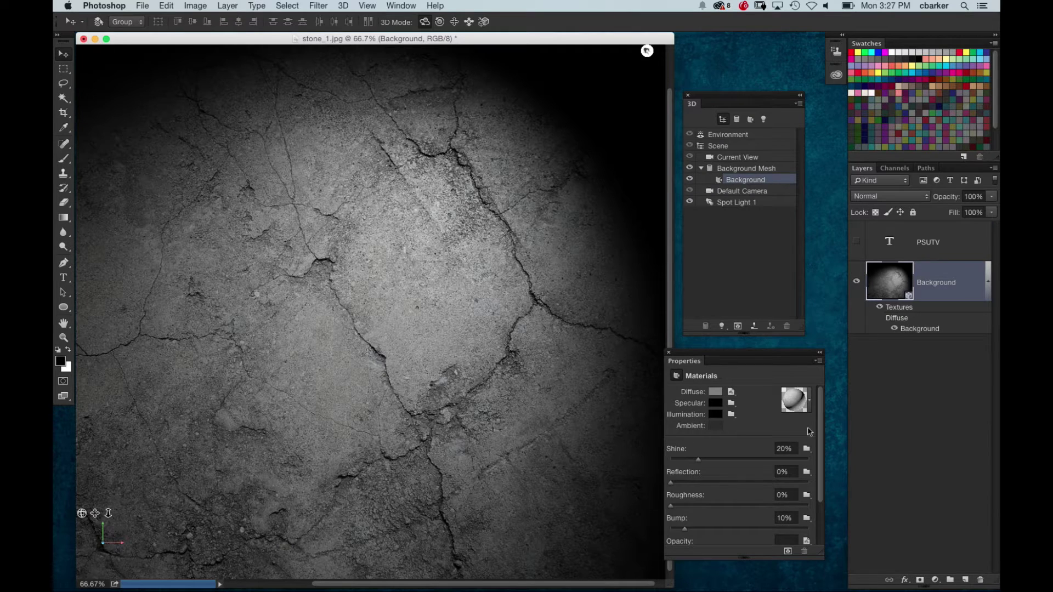
{"action": "left_click_drag", "start_coordinate": [765, 361], "coordinate": [729, 248]}
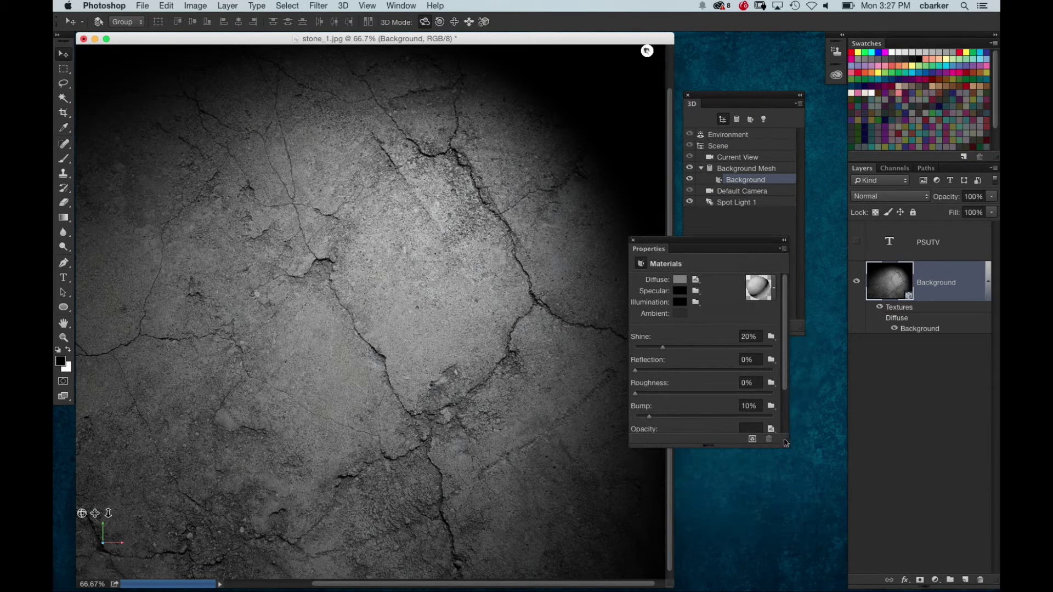
{"action": "left_click_drag", "start_coordinate": [786, 443], "coordinate": [795, 538]}
{"action": "left_click", "coordinate": [779, 406]}
Create a new Background - Bump texture (2000 × 1565 px, 300 ppi) and open it for editing
{"action": "left_click", "coordinate": [965, 436]}
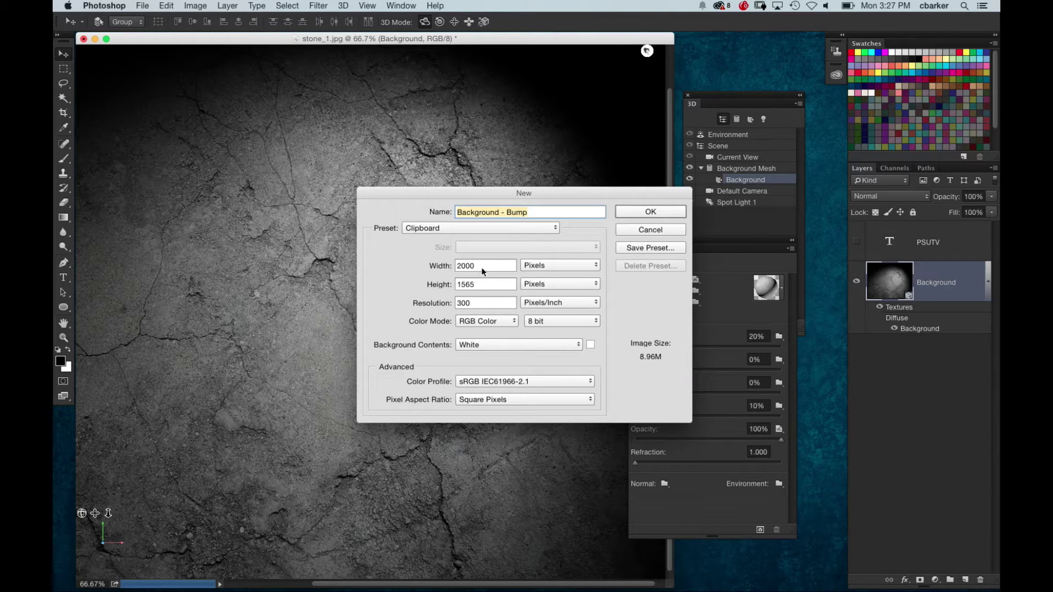
{"action": "left_click", "coordinate": [646, 214]}
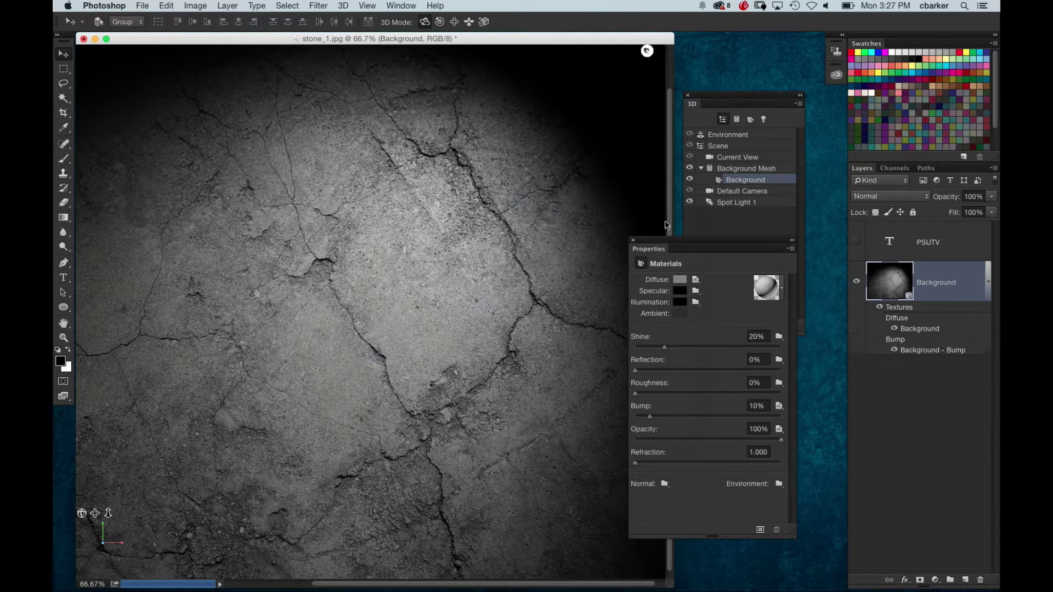
{"action": "left_click", "coordinate": [778, 406]}
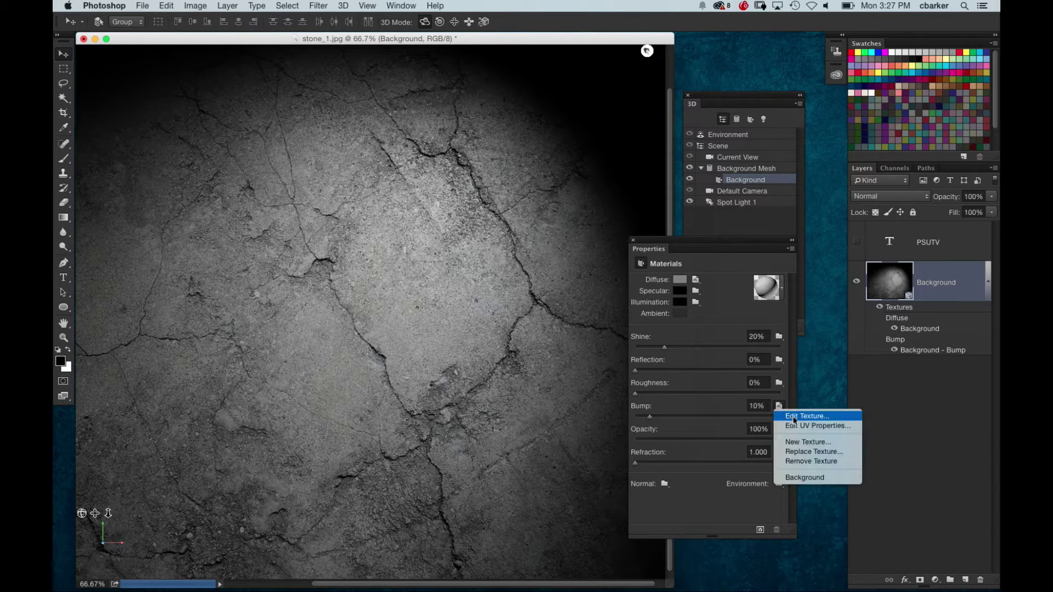
{"action": "left_click", "coordinate": [795, 415]}
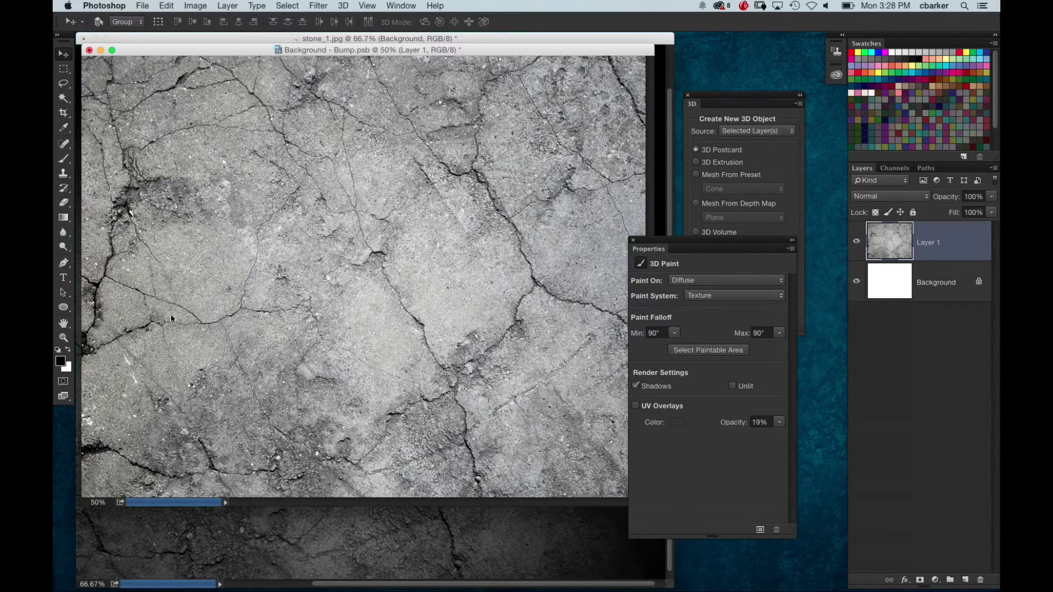
Apply Surface Blur (radius 10, threshold 10) twice to the bump texture, then save and close it
{"action": "key", "text": "super+1"}
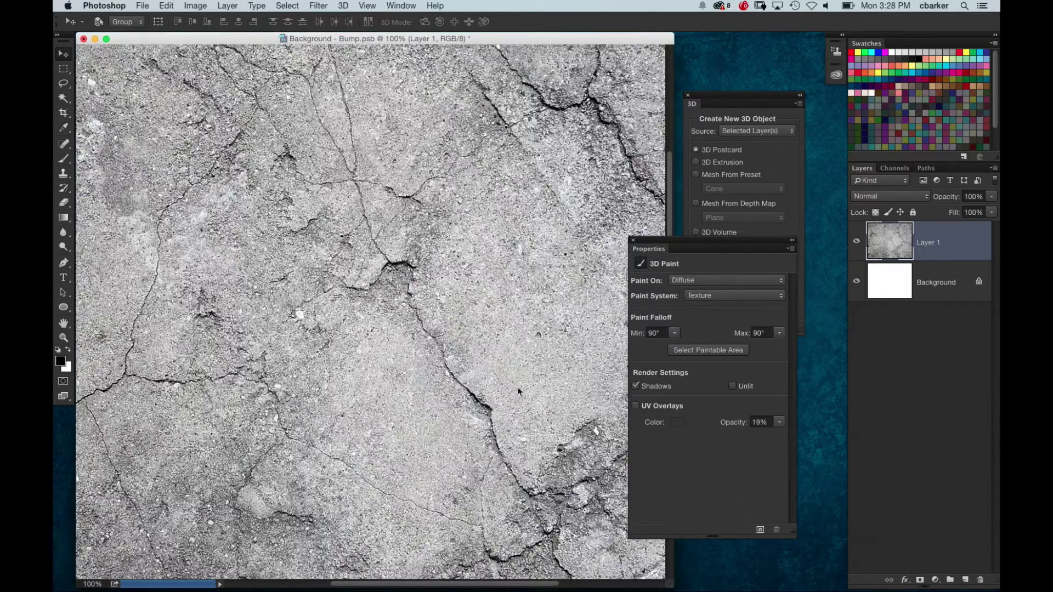
{"action": "scroll", "coordinate": [439, 237], "scroll_direction": "right", "scroll_amount": 3}
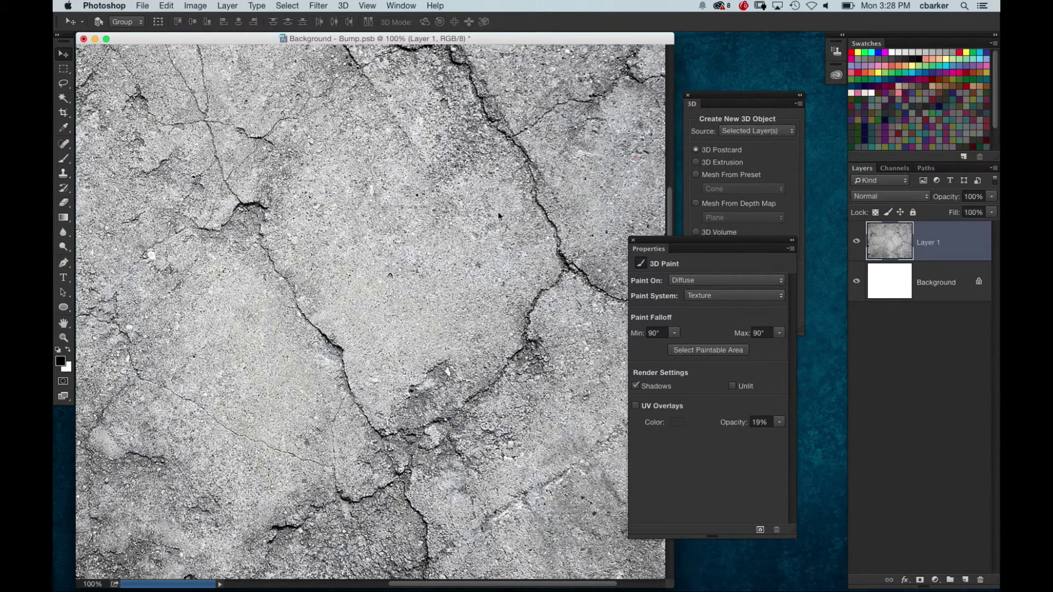
{"action": "left_click", "coordinate": [319, 6]}
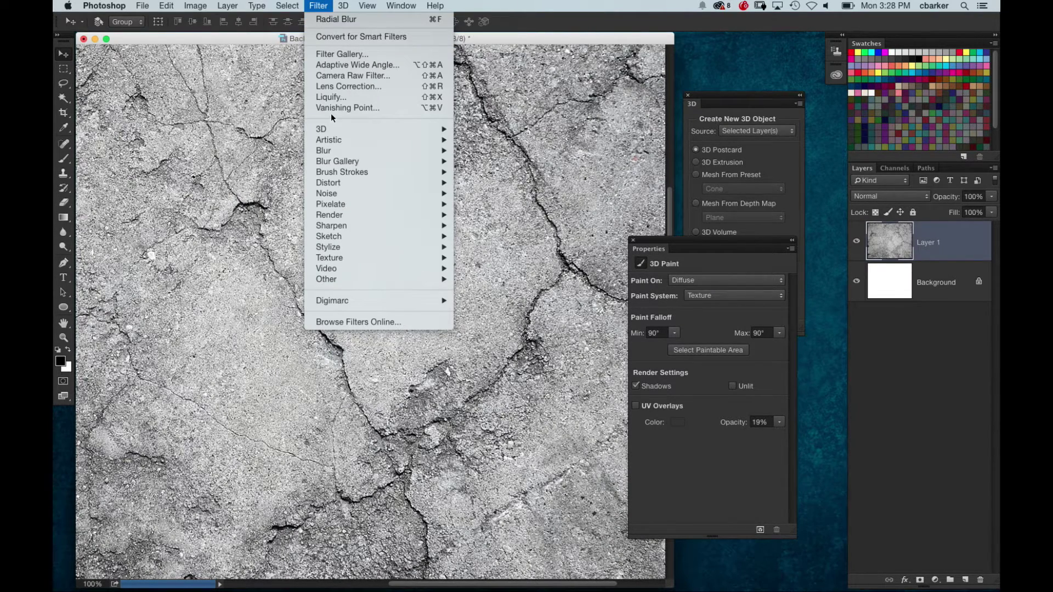
{"action": "mouse_move", "coordinate": [331, 152]}
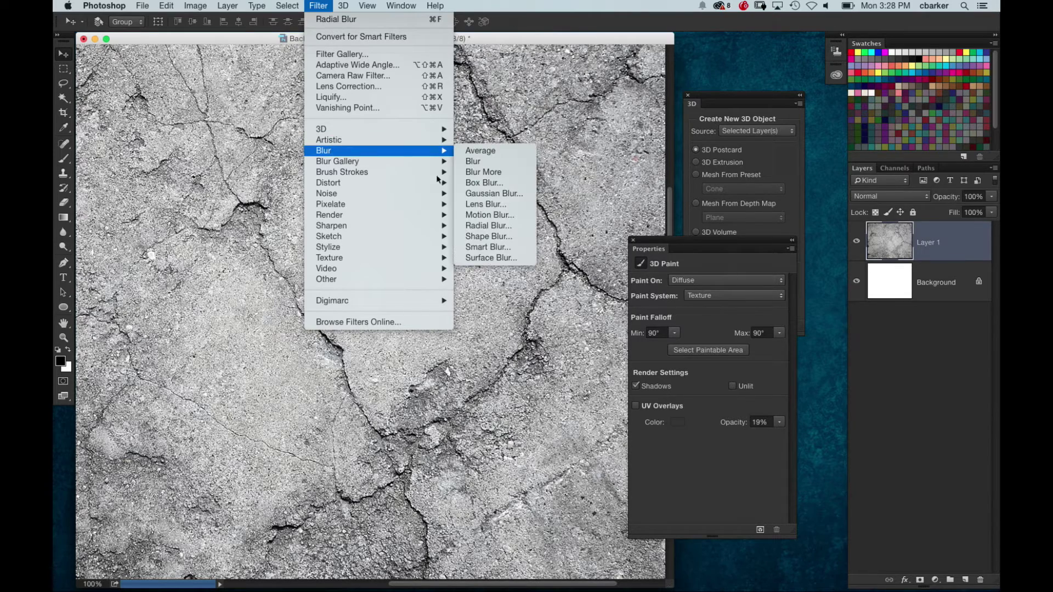
{"action": "left_click", "coordinate": [493, 258]}
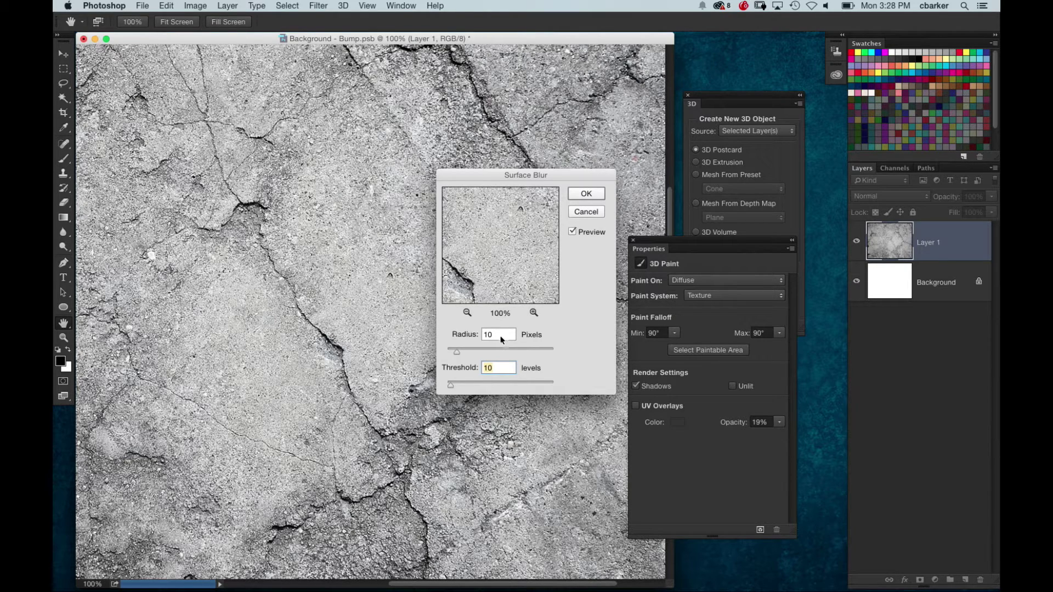
{"action": "key", "text": "Return"}
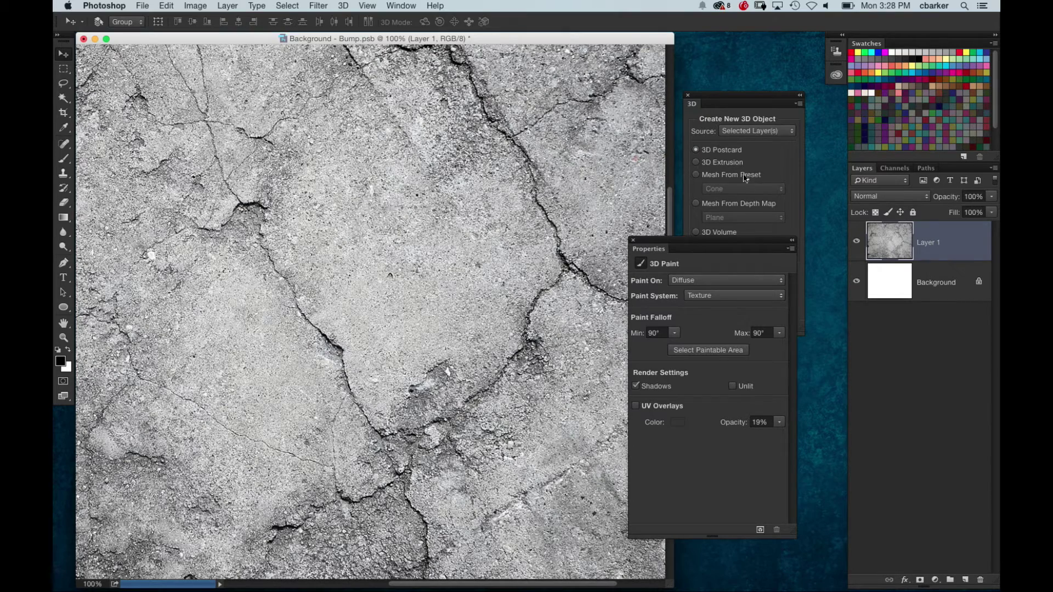
{"action": "key", "text": "super+f"}
{"action": "key", "text": "super+f"}
{"action": "key", "text": "super+f"}
{"action": "key", "text": "super+minus"}
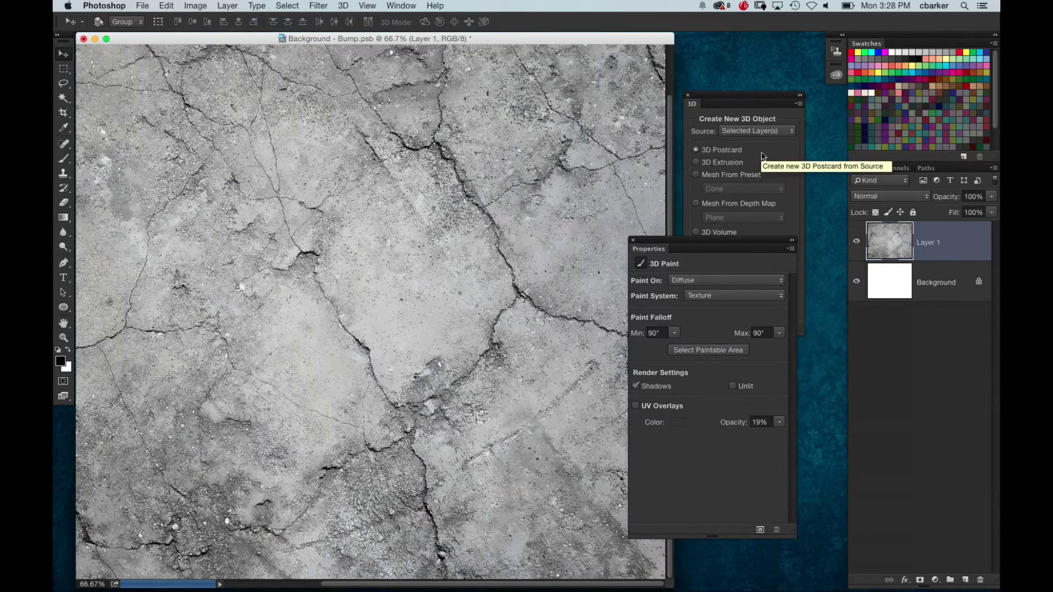
{"action": "key", "text": "super+w"}
{"action": "key", "text": "Return"}
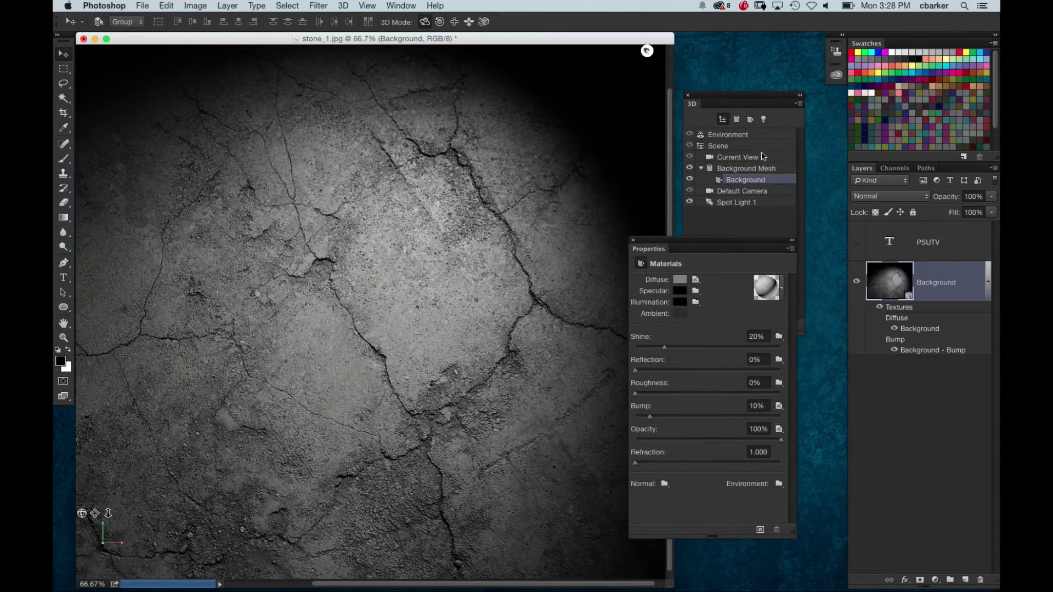
Raise the stone material's Bump strength to 21% for deeper cracks
{"action": "left_click_drag", "start_coordinate": [657, 419], "coordinate": [680, 422]}
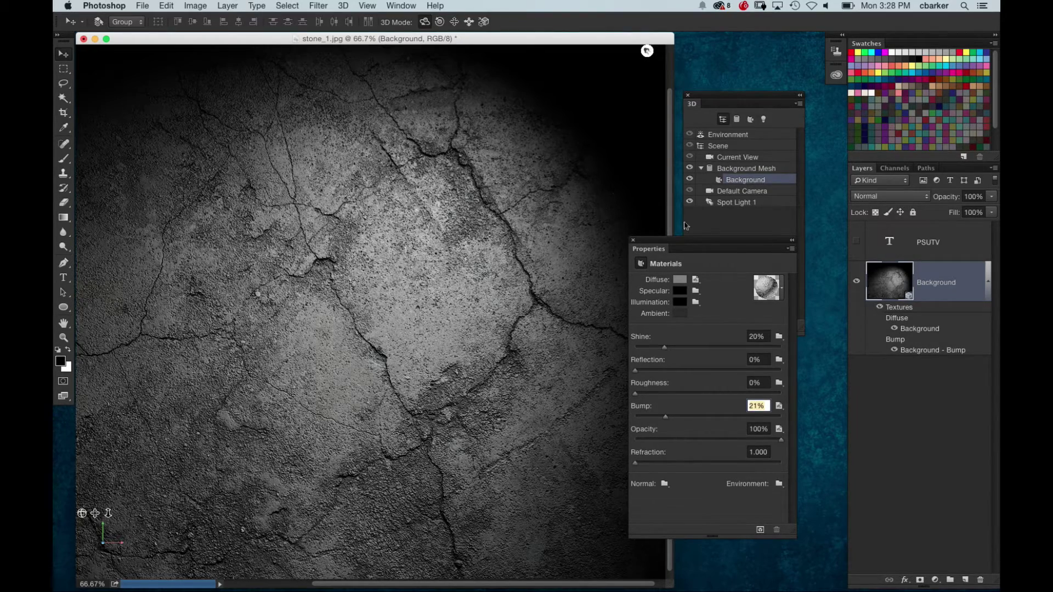
{"action": "left_click_drag", "start_coordinate": [734, 238], "coordinate": [767, 276]}
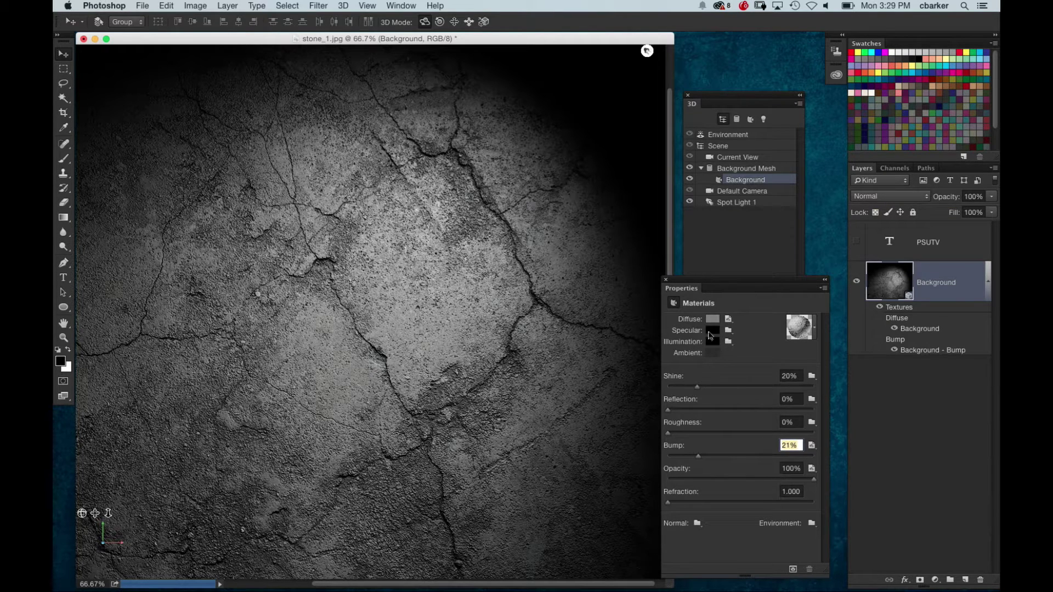
{"action": "left_click", "coordinate": [711, 331]}
Set the cement material's Specular colour to grey
{"action": "left_click_drag", "start_coordinate": [700, 383], "coordinate": [692, 407]}
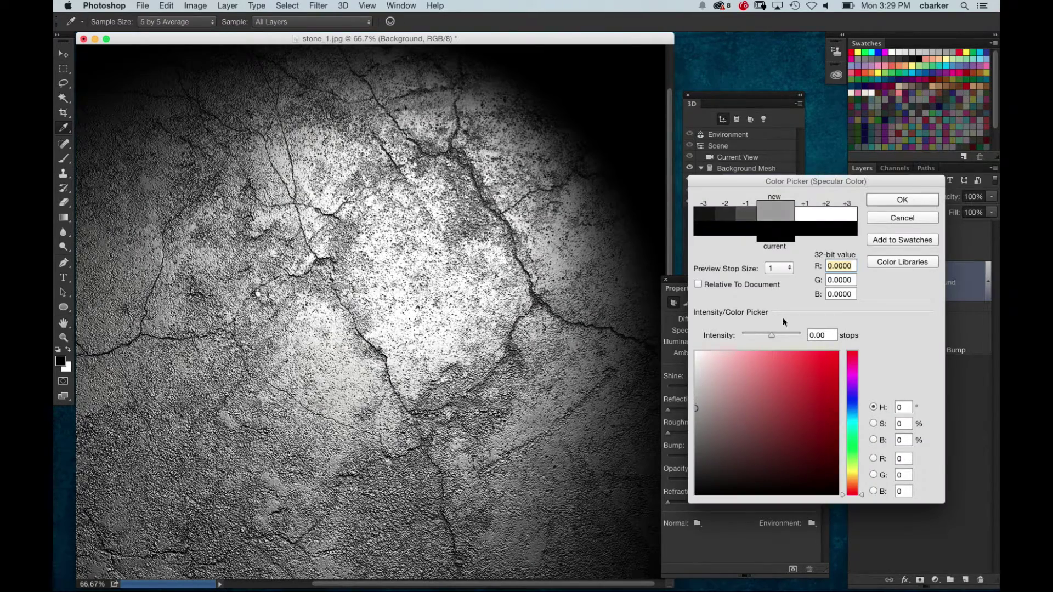
{"action": "left_click", "coordinate": [903, 199]}
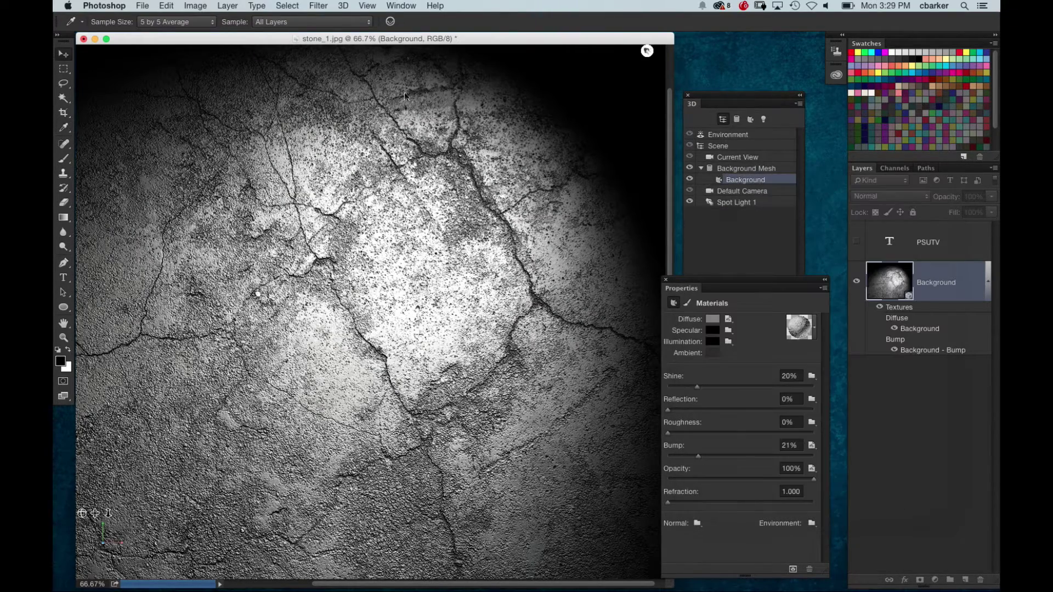
{"action": "key", "text": "super+minus"}
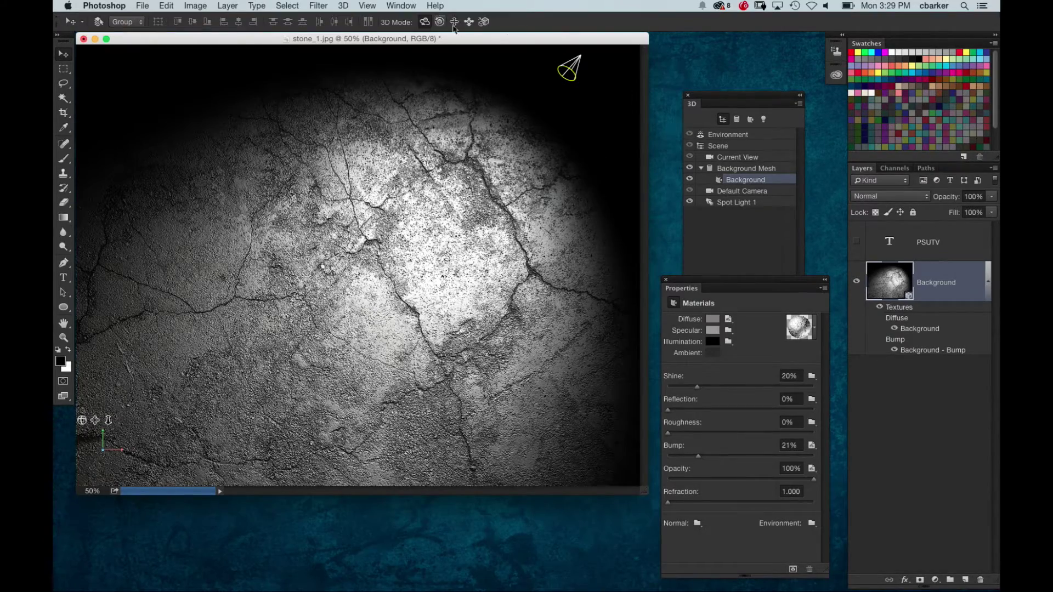
Inspect the postcard from other angles, restore the face-on view, and dock the 3D panel with Properties
{"action": "left_click", "coordinate": [747, 158]}
{"action": "left_click_drag", "start_coordinate": [489, 292], "coordinate": [590, 257]}
{"action": "key", "text": "super+z"}
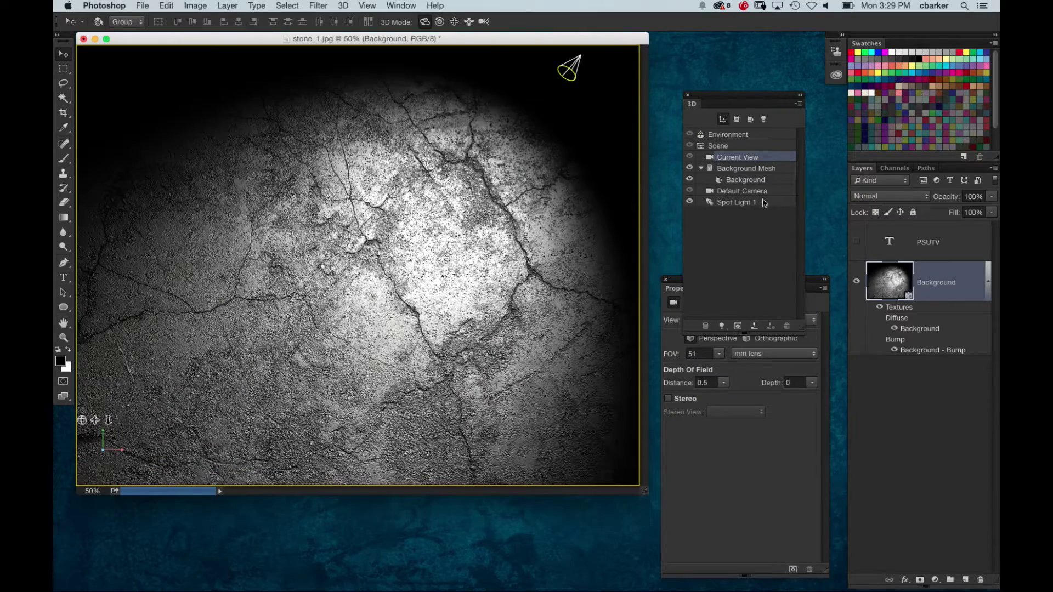
{"action": "left_click", "coordinate": [744, 169]}
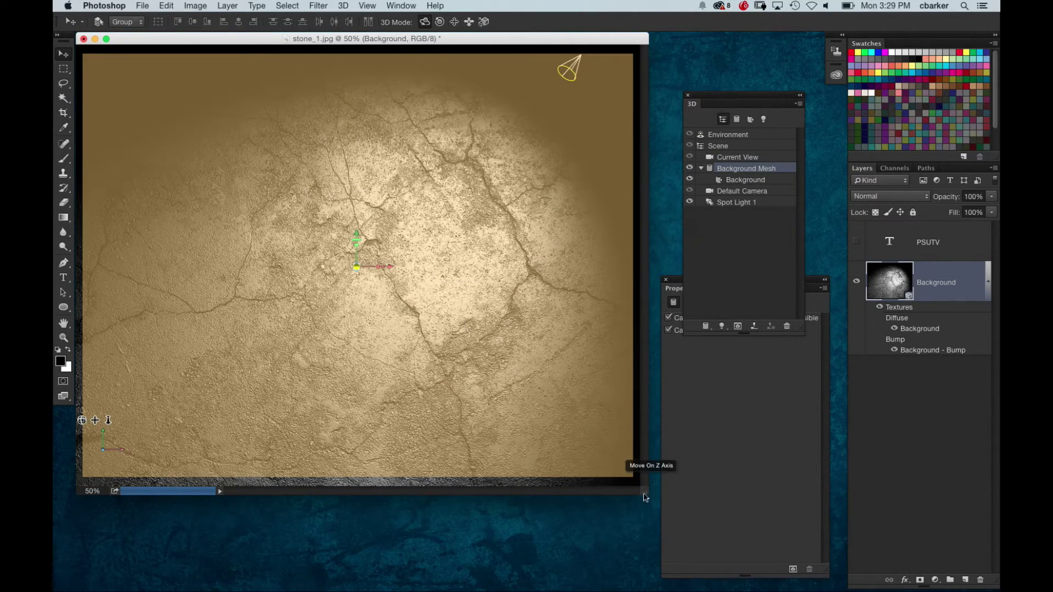
{"action": "left_click_drag", "start_coordinate": [645, 497], "coordinate": [825, 590]}
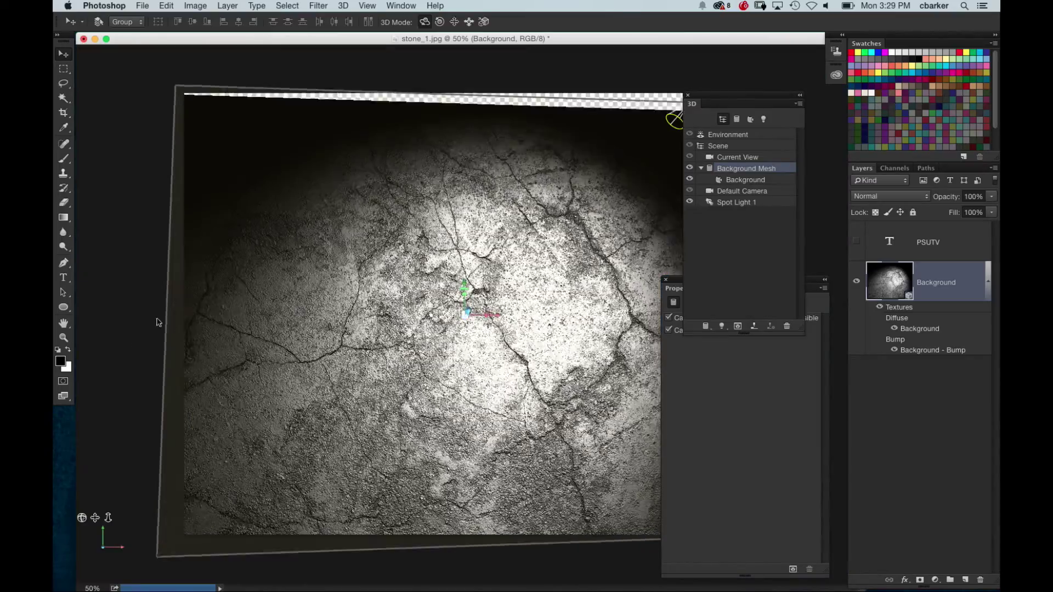
{"action": "left_click_drag", "start_coordinate": [157, 323], "coordinate": [179, 277]}
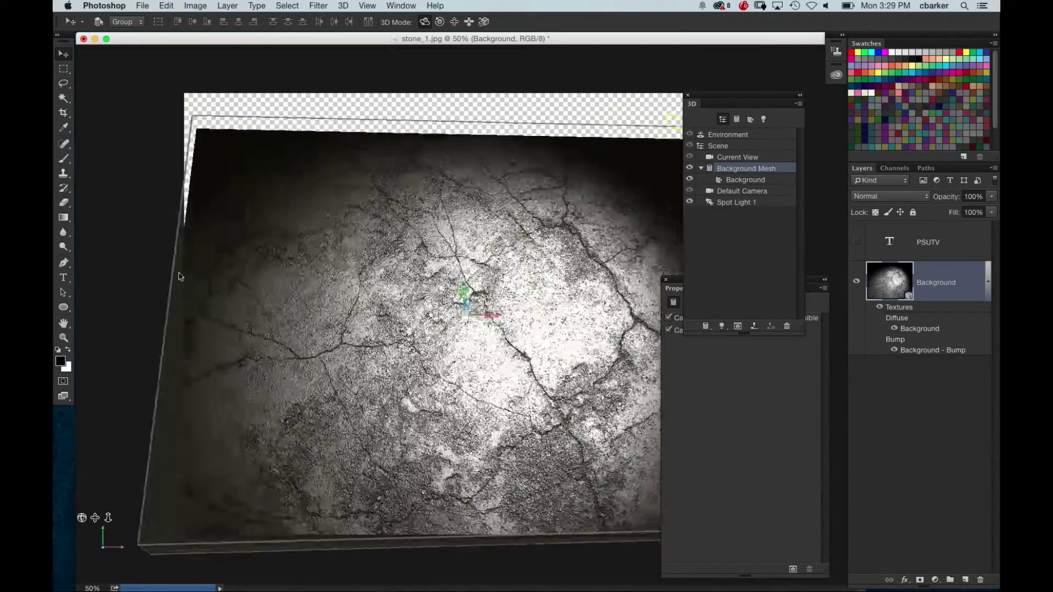
{"action": "key", "text": "super+alt+z"}
{"action": "key", "text": "super+alt+z"}
{"action": "key", "text": "super+alt+z"}
{"action": "key", "text": "super+alt+z"}
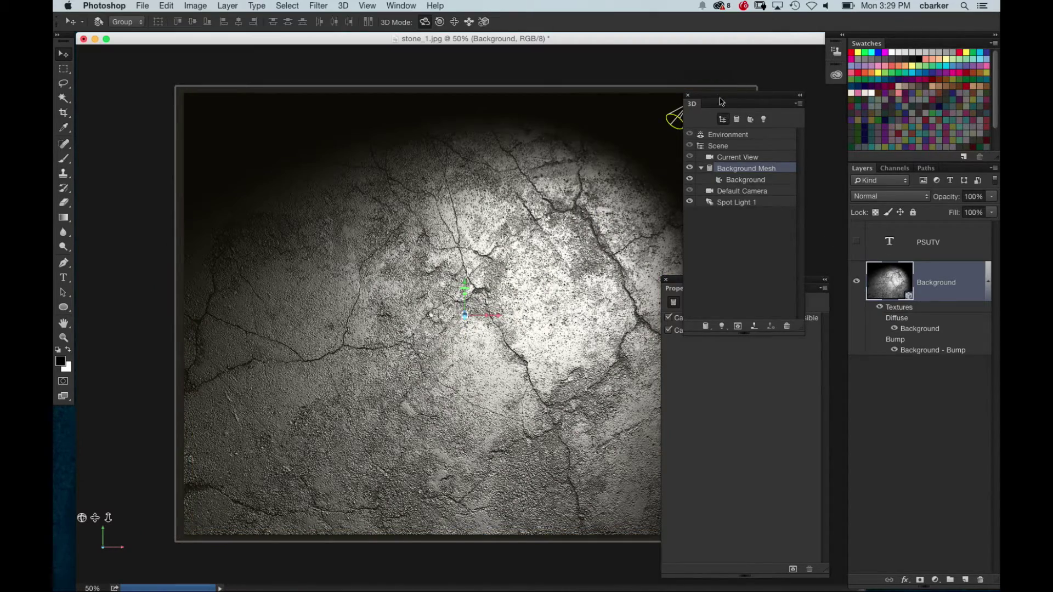
{"action": "left_click_drag", "start_coordinate": [721, 102], "coordinate": [834, 142]}
{"action": "left_click_drag", "start_coordinate": [710, 287], "coordinate": [768, 380]}
{"action": "left_click_drag", "start_coordinate": [853, 139], "coordinate": [774, 381]}
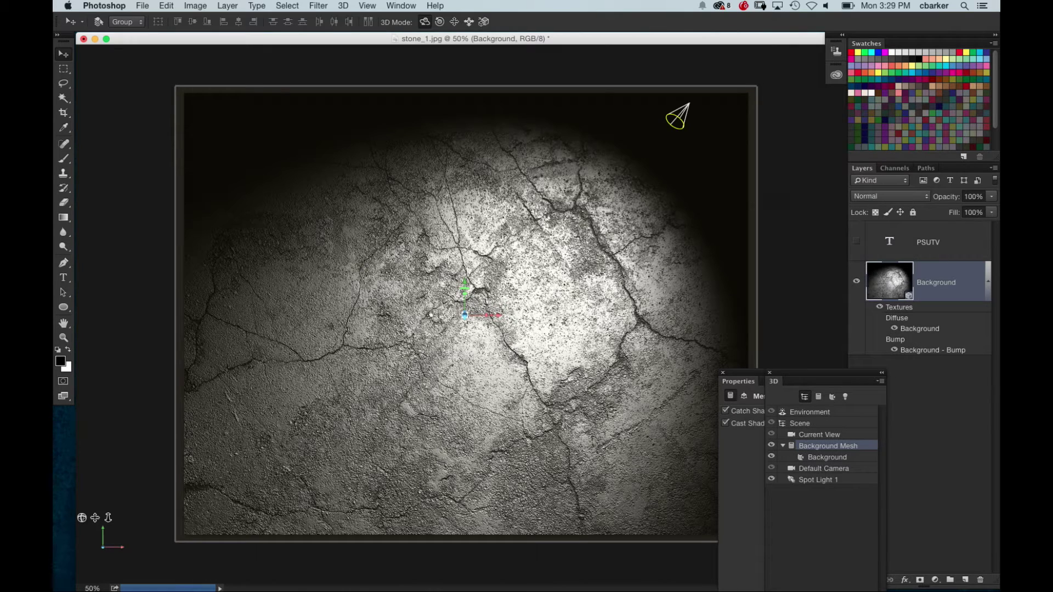
{"action": "left_click", "coordinate": [856, 242]}
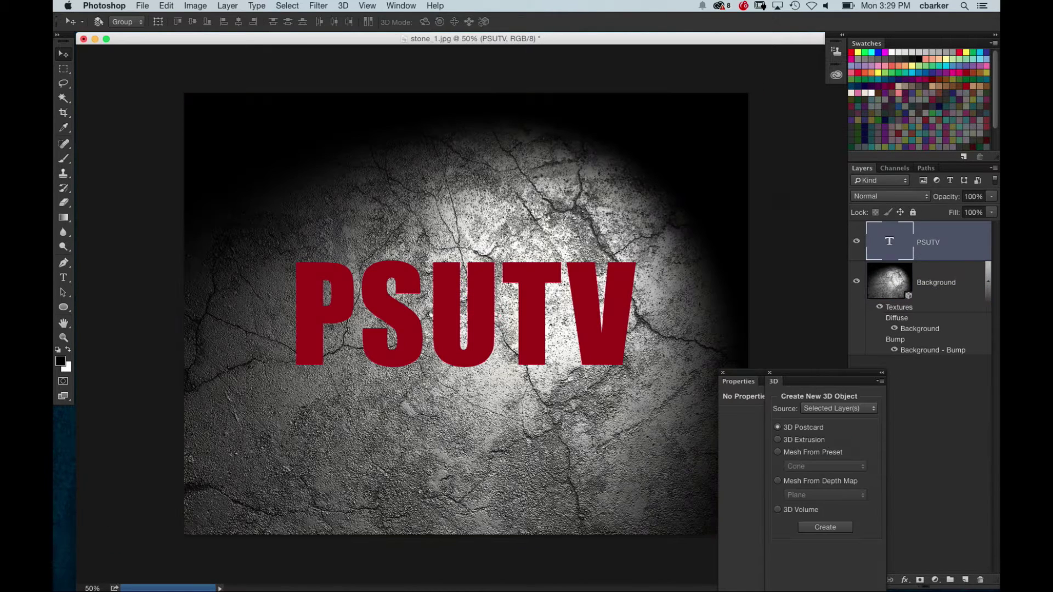
{"action": "left_click", "coordinate": [344, 6]}
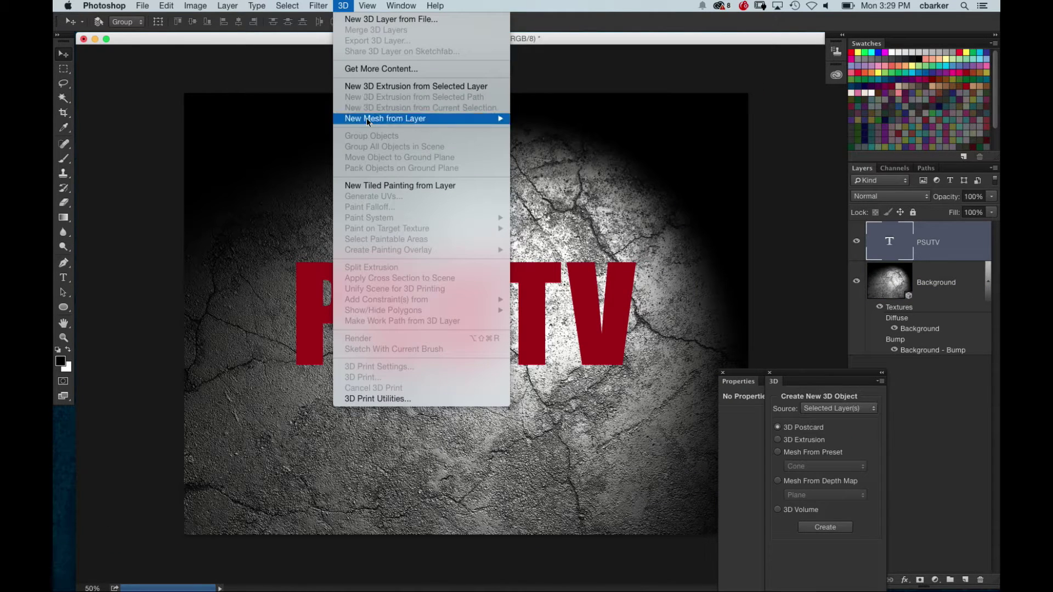
{"action": "left_click", "coordinate": [403, 87]}
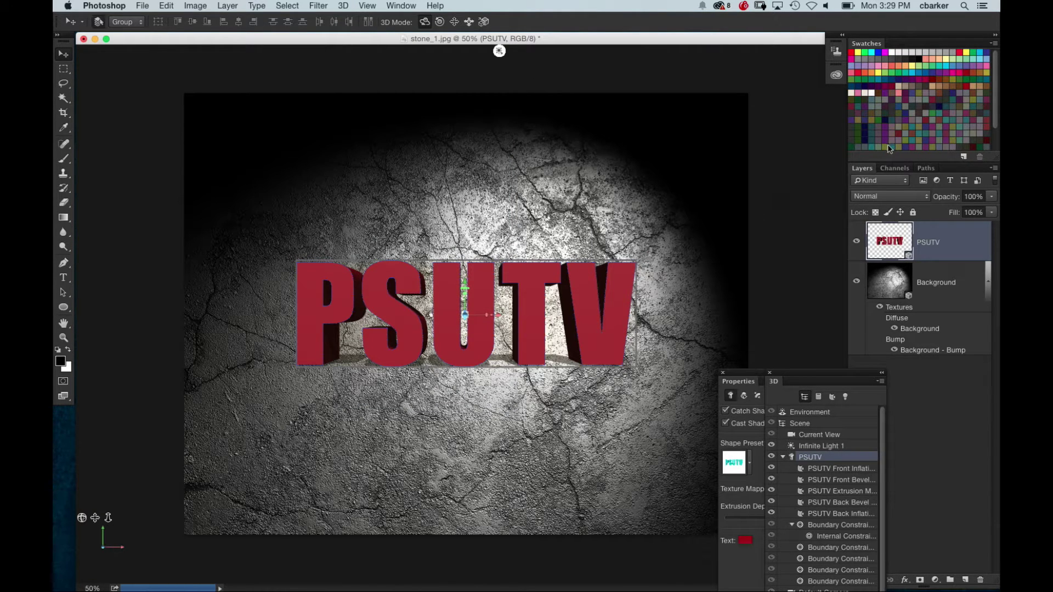
{"action": "key", "text": "super+j"}
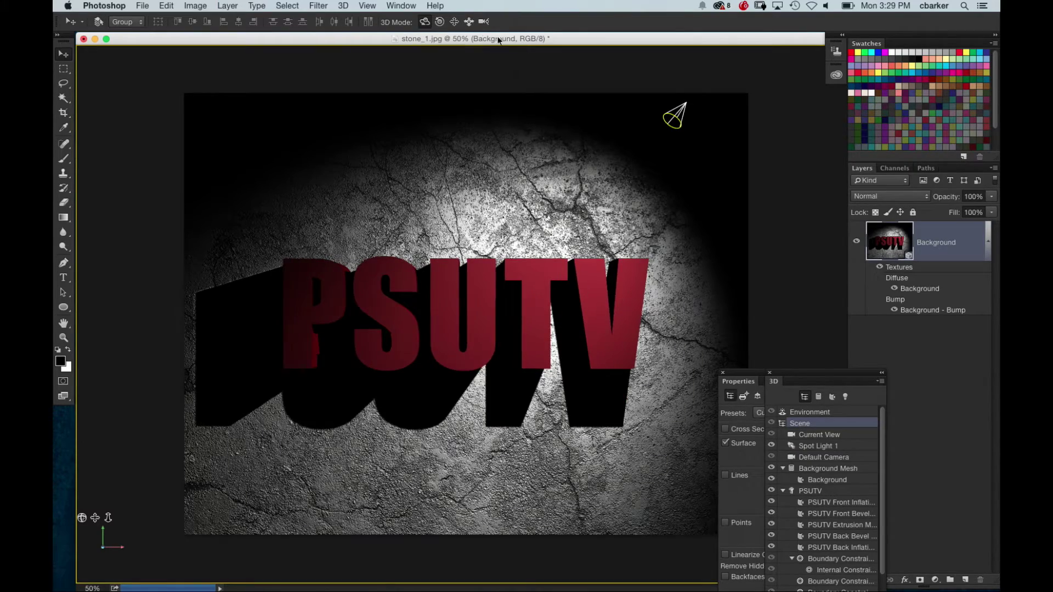
{"action": "left_click_drag", "start_coordinate": [547, 216], "coordinate": [534, 325]}
{"action": "left_click", "coordinate": [535, 326]}
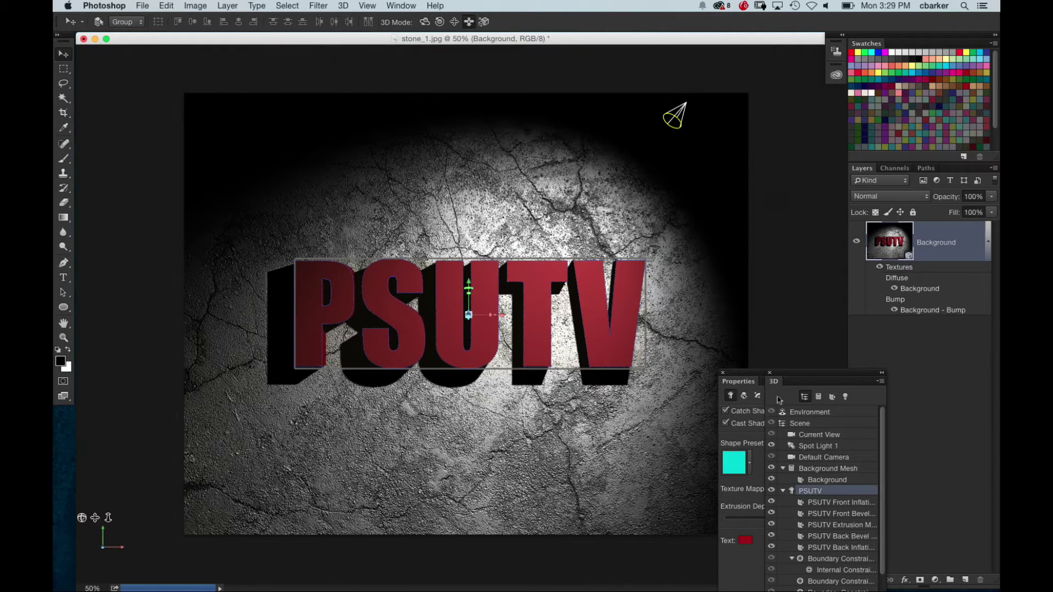
Select Spot Light 1 to show its settings: 2° hotspot, 90° cone, 100% intensity
{"action": "left_click", "coordinate": [756, 378]}
{"action": "left_click_drag", "start_coordinate": [814, 380], "coordinate": [838, 353]}
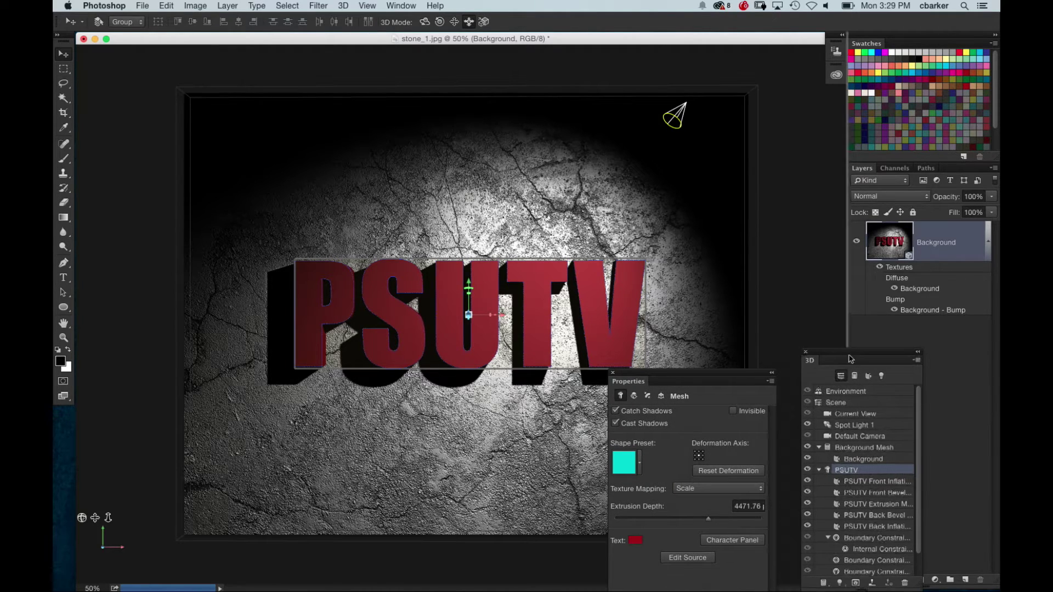
{"action": "left_click", "coordinate": [881, 376]}
{"action": "left_click", "coordinate": [856, 403]}
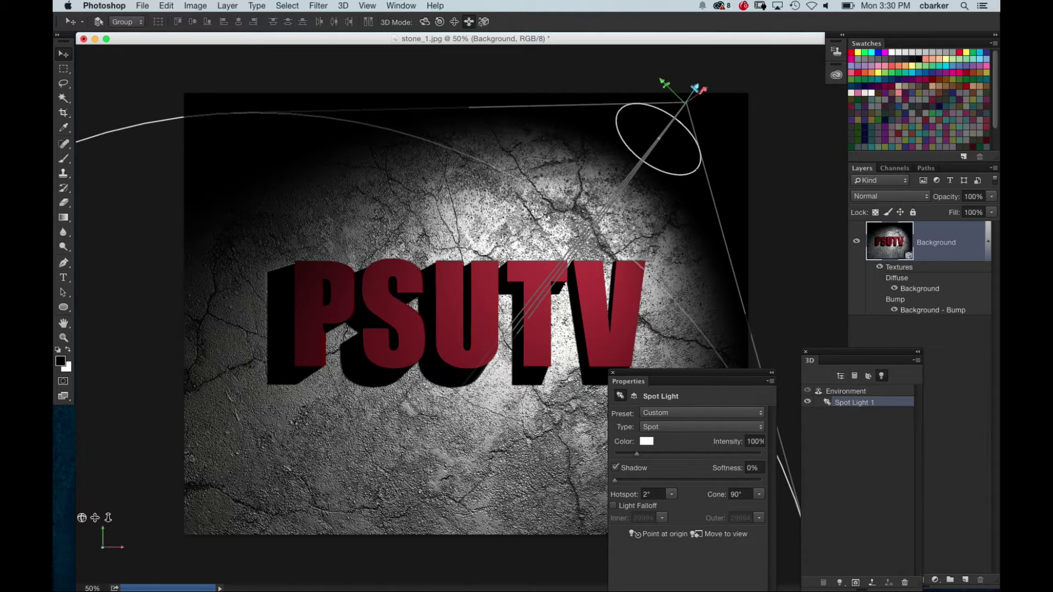
{"action": "left_click_drag", "start_coordinate": [709, 380], "coordinate": [686, 372]}
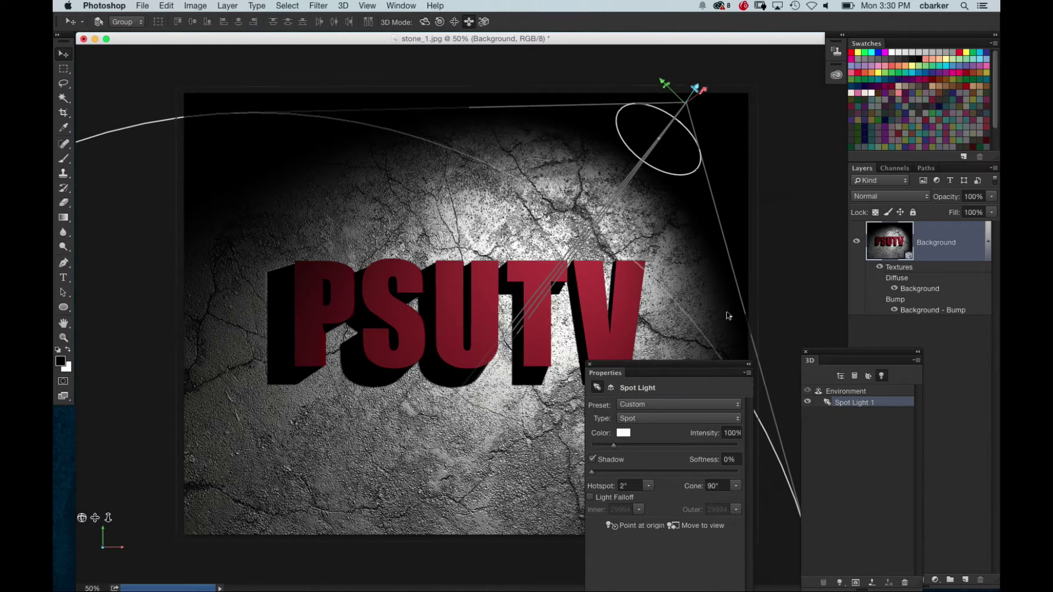
Move the enlarged scene list over the canvas and collapse the PSUTV text group
{"action": "left_click", "coordinate": [840, 376]}
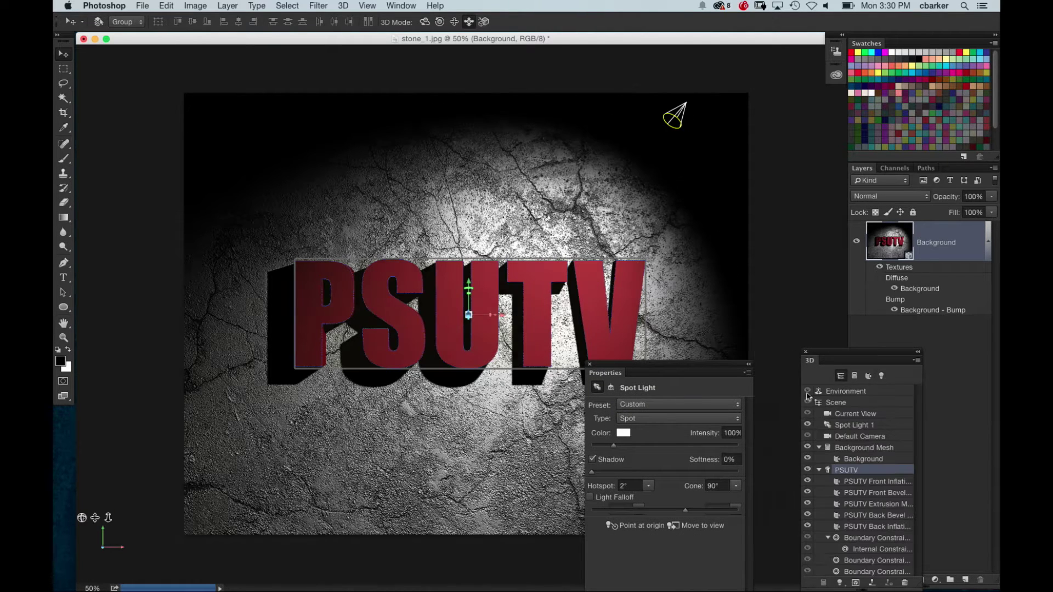
{"action": "left_click_drag", "start_coordinate": [832, 355], "coordinate": [611, 141]}
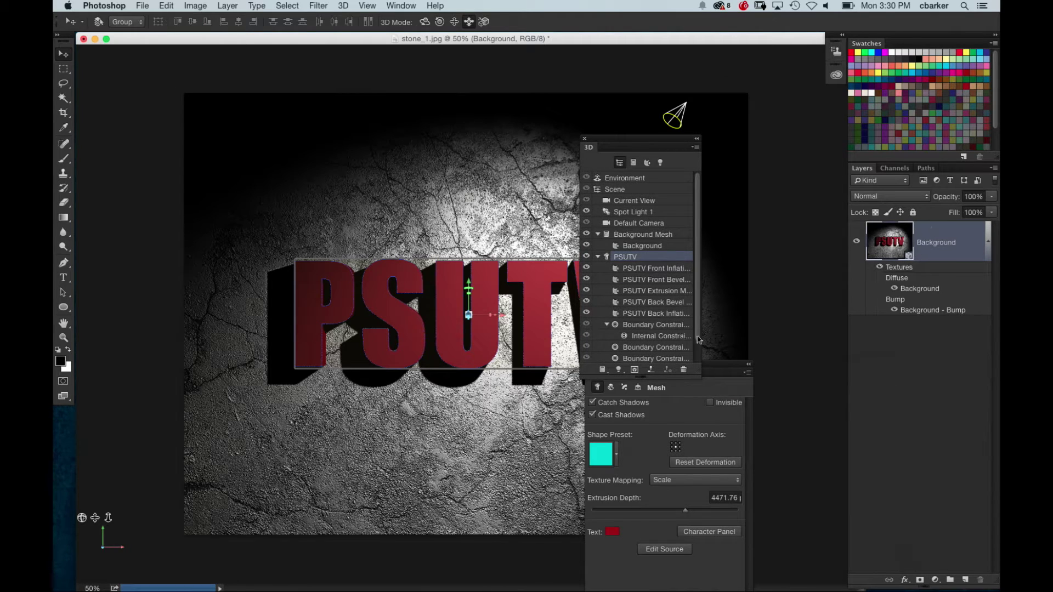
{"action": "left_click_drag", "start_coordinate": [698, 371], "coordinate": [736, 434]}
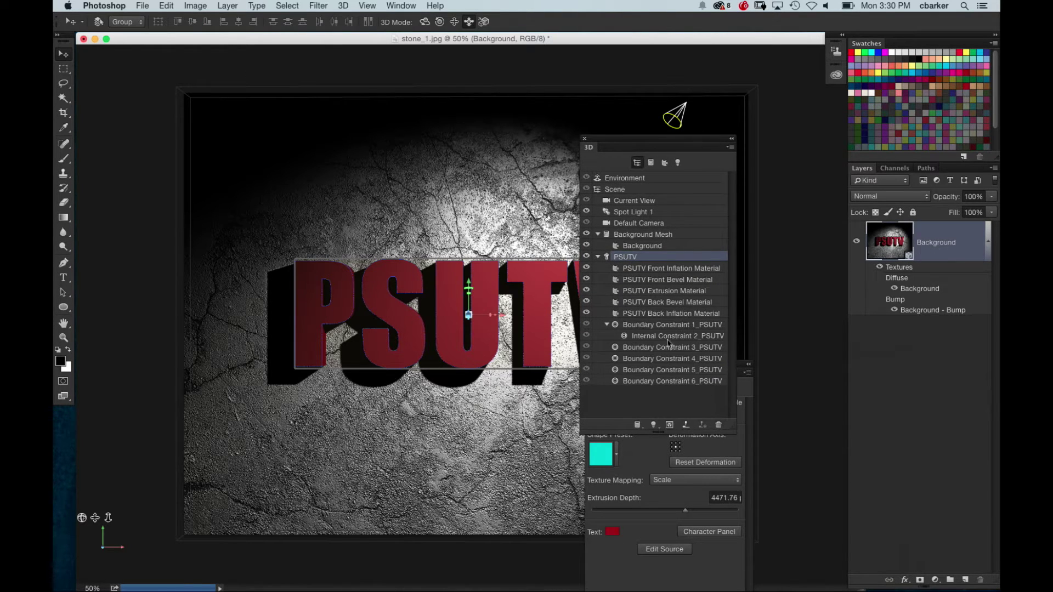
{"action": "left_click", "coordinate": [598, 258]}
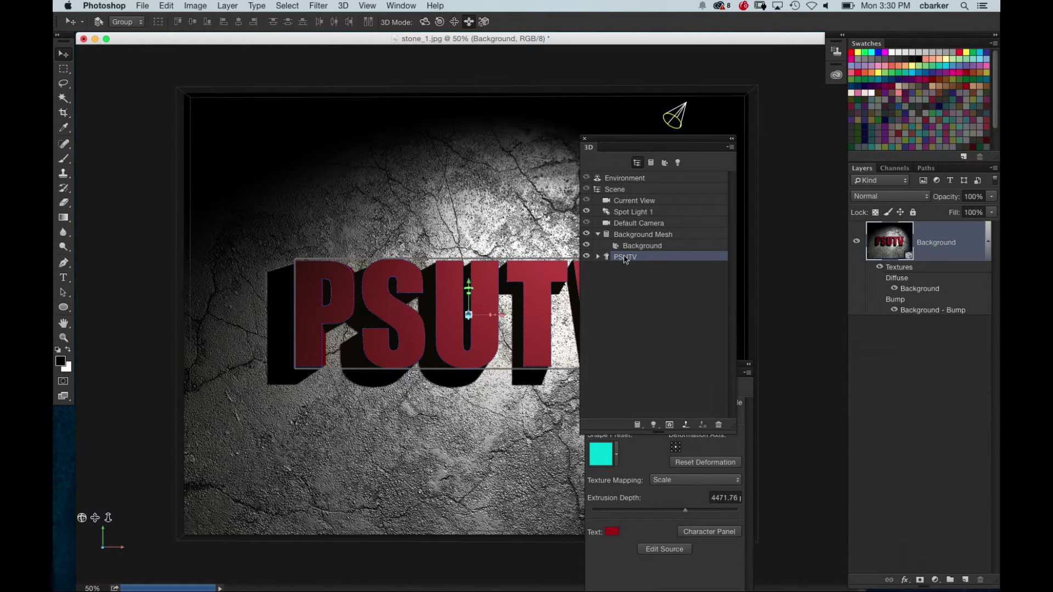
{"action": "left_click", "coordinate": [635, 236]}
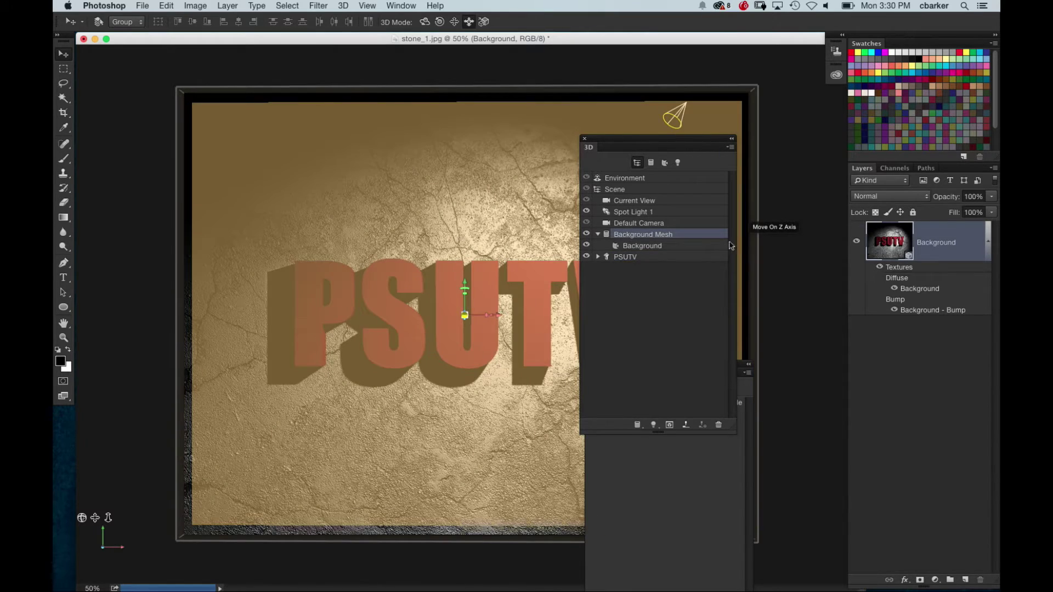
{"action": "left_click", "coordinate": [633, 258]}
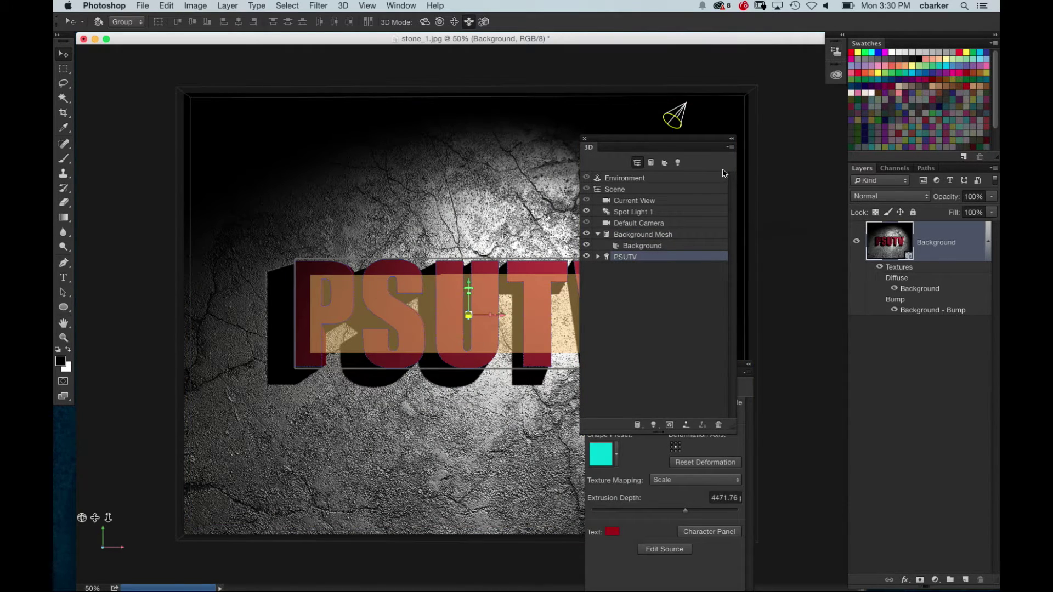
{"action": "left_click", "coordinate": [677, 163]}
In Spot Light 1's Properties, set shadow Softness to 50% and Intensity to 75%
{"action": "left_click_drag", "start_coordinate": [745, 368], "coordinate": [814, 278]}
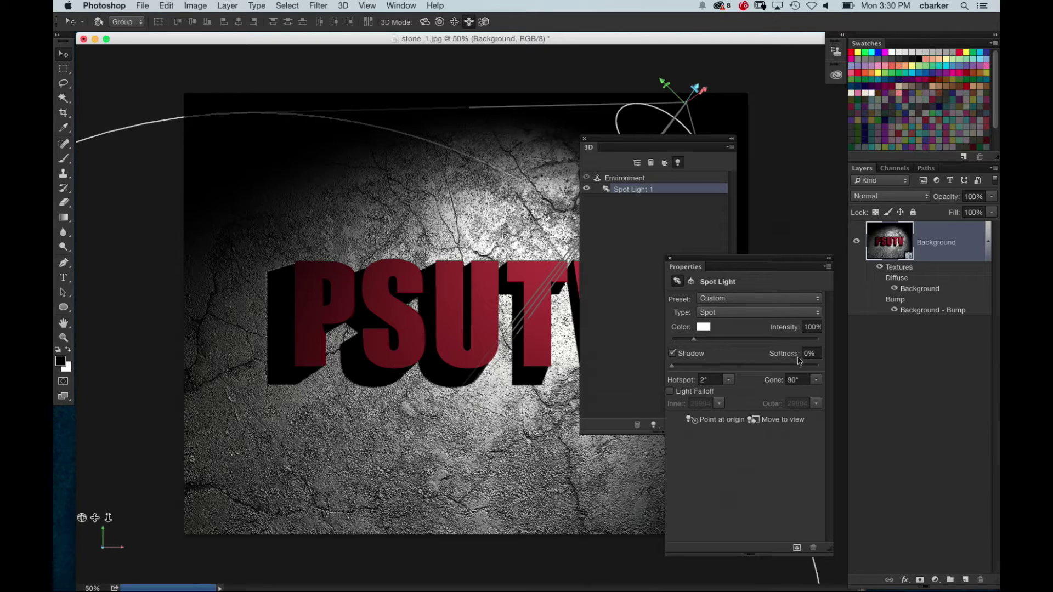
{"action": "left_click", "coordinate": [820, 355]}
{"action": "type", "text": "50"}
{"action": "key", "text": "Return"}
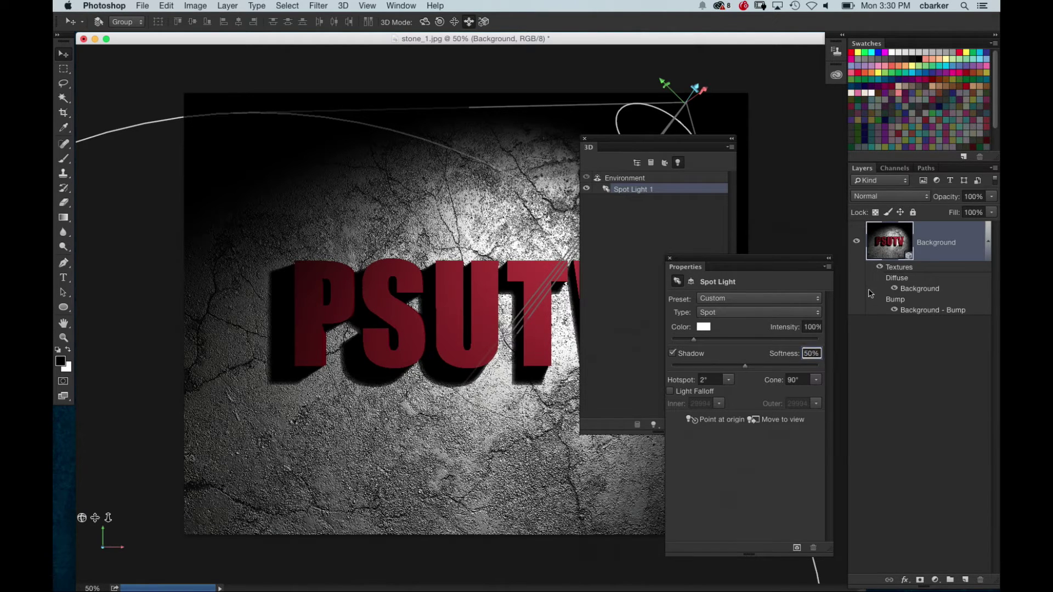
{"action": "left_click_drag", "start_coordinate": [644, 140], "coordinate": [860, 285]}
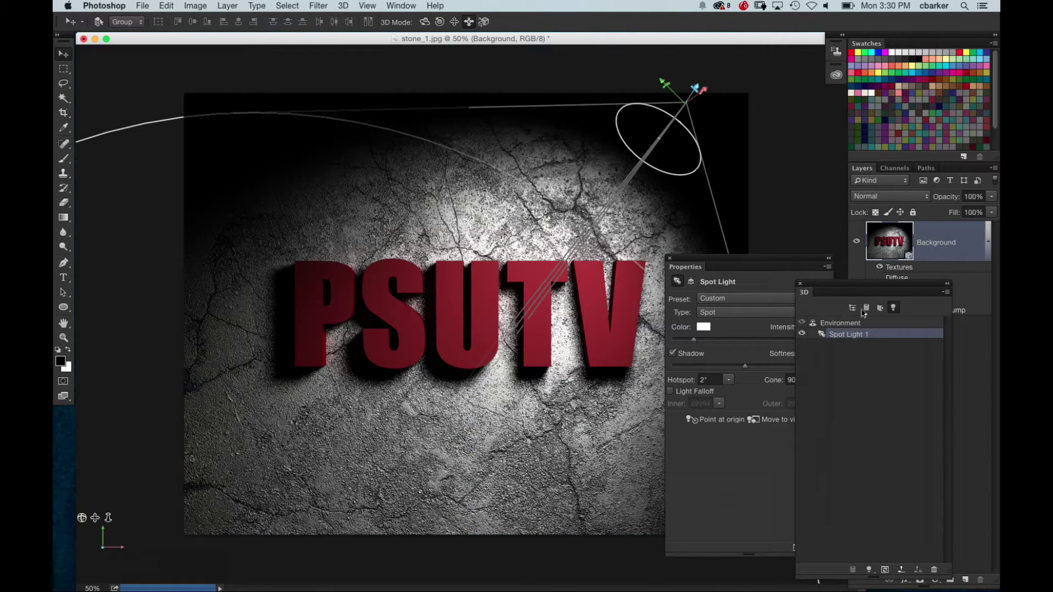
{"action": "left_click_drag", "start_coordinate": [766, 263], "coordinate": [727, 276]}
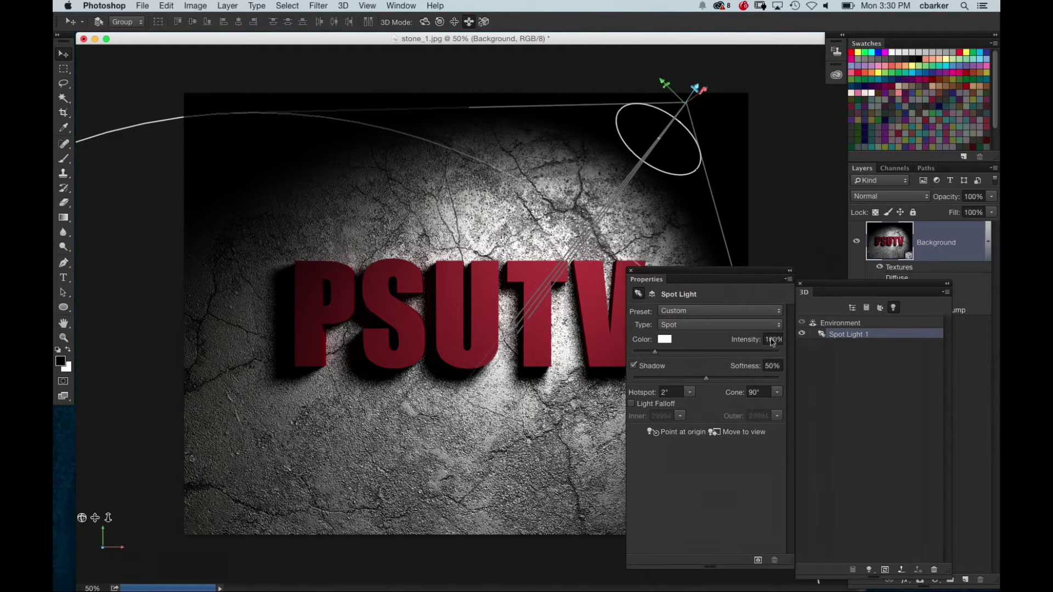
{"action": "left_click", "coordinate": [773, 340]}
{"action": "type", "text": "5"}
{"action": "type", "text": "0"}
{"action": "key", "text": "Return"}
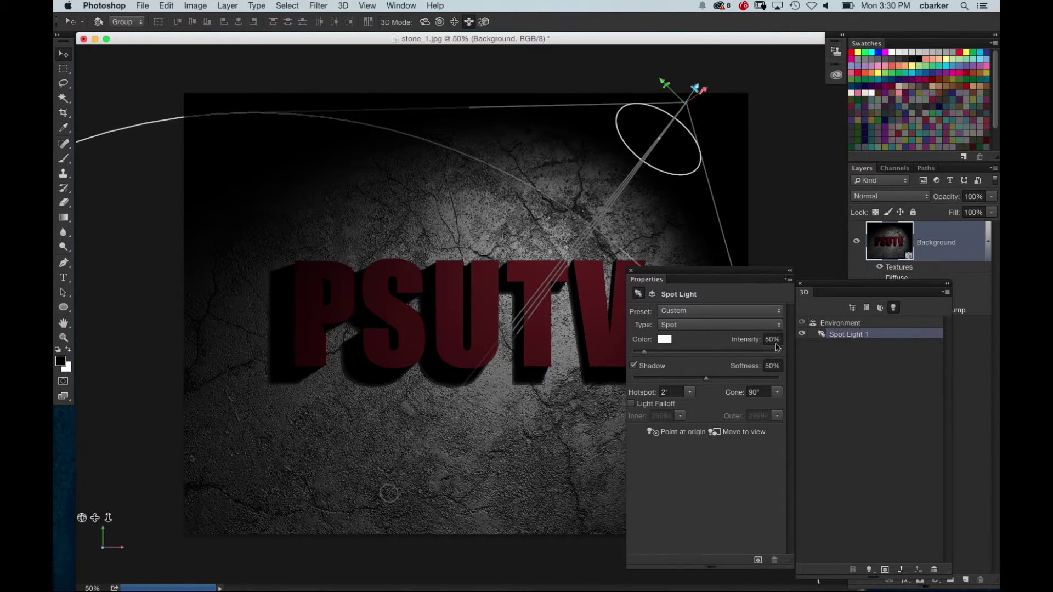
{"action": "type", "text": "75"}
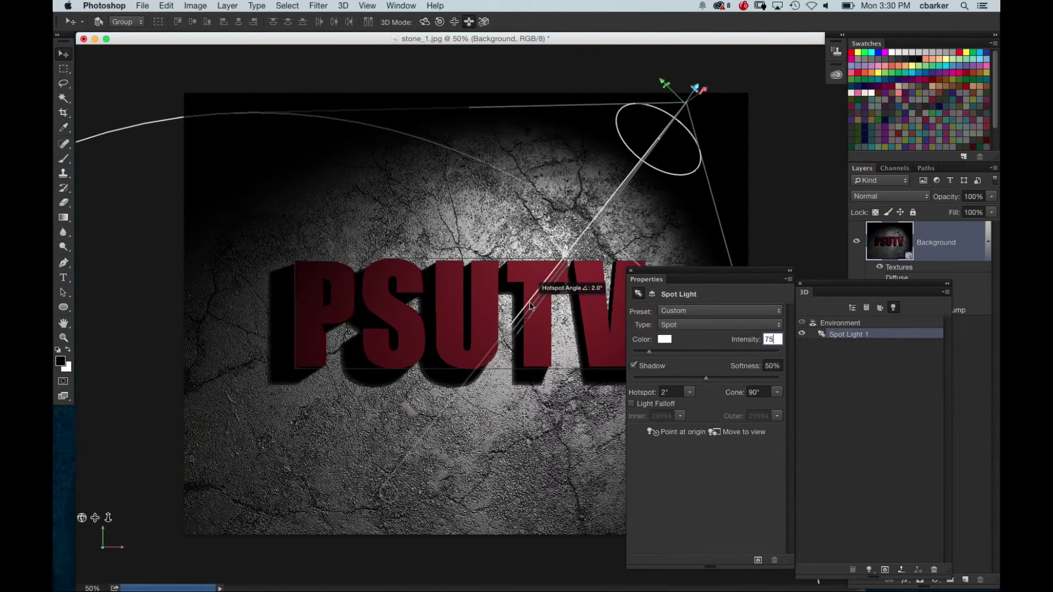
{"action": "key", "text": "Return"}
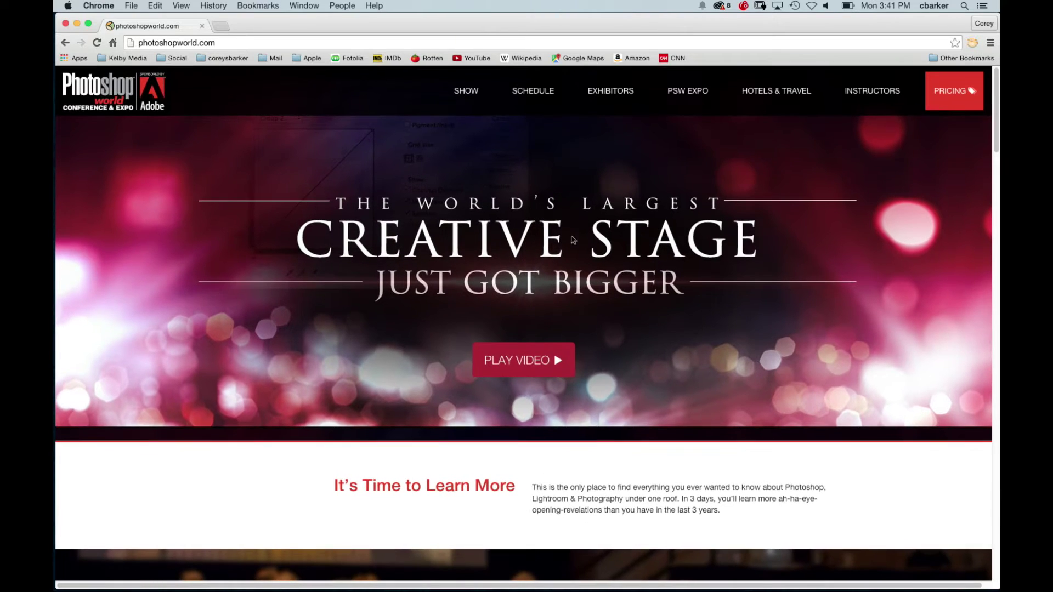
Scroll the photoshopworld.com page down to the 'Meet the world's greatest instructors' section
{"action": "scroll", "coordinate": [492, 241], "scroll_direction": "down", "scroll_amount": 6}
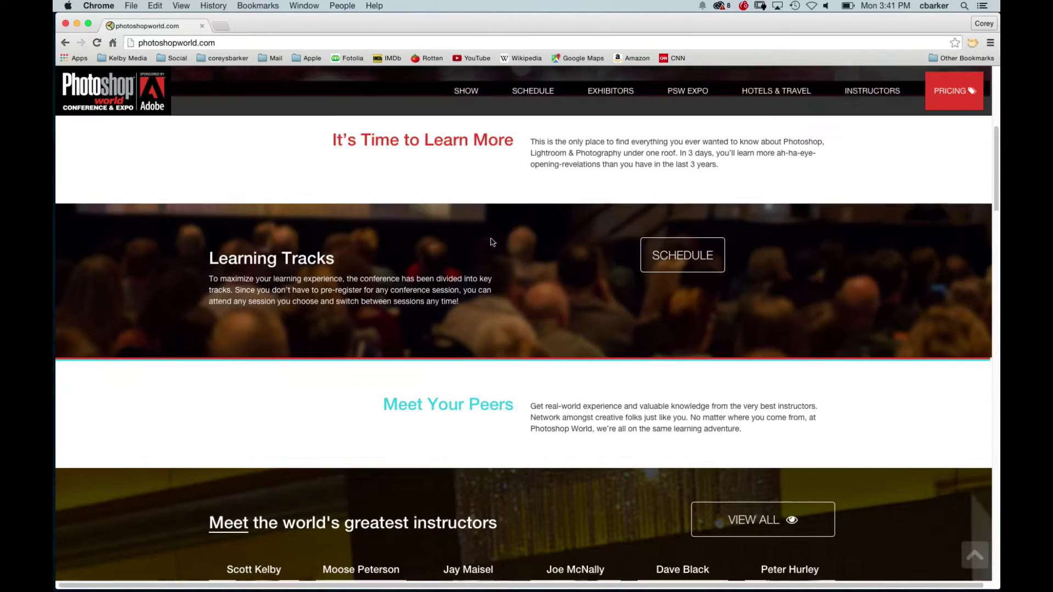
{"action": "scroll", "coordinate": [490, 238], "scroll_direction": "up", "scroll_amount": 3}
{"action": "scroll", "coordinate": [492, 241], "scroll_direction": "up", "scroll_amount": 4}
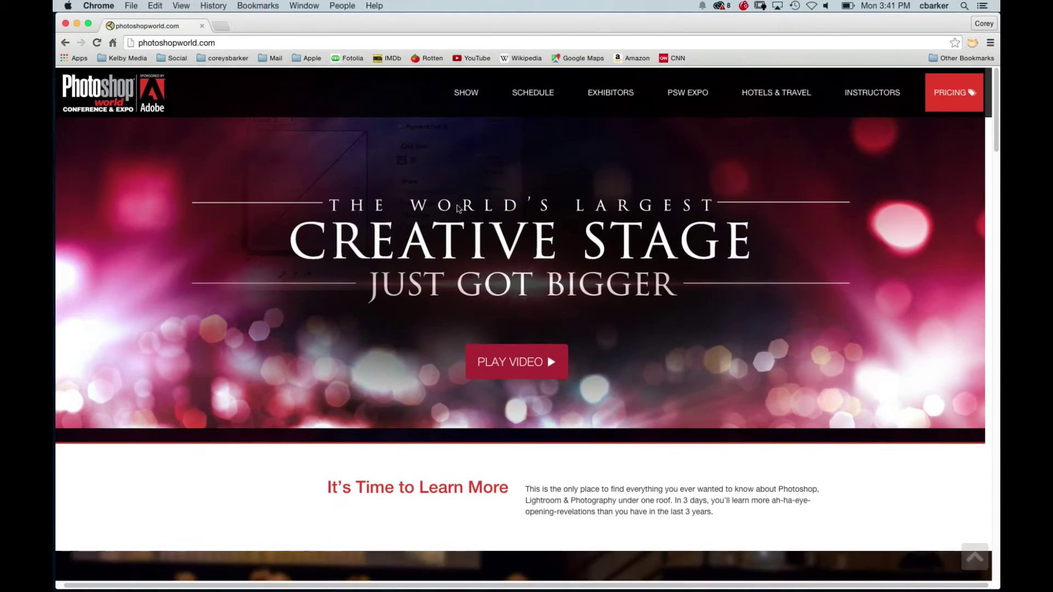
{"action": "scroll", "coordinate": [541, 206], "scroll_direction": "down", "scroll_amount": 4}
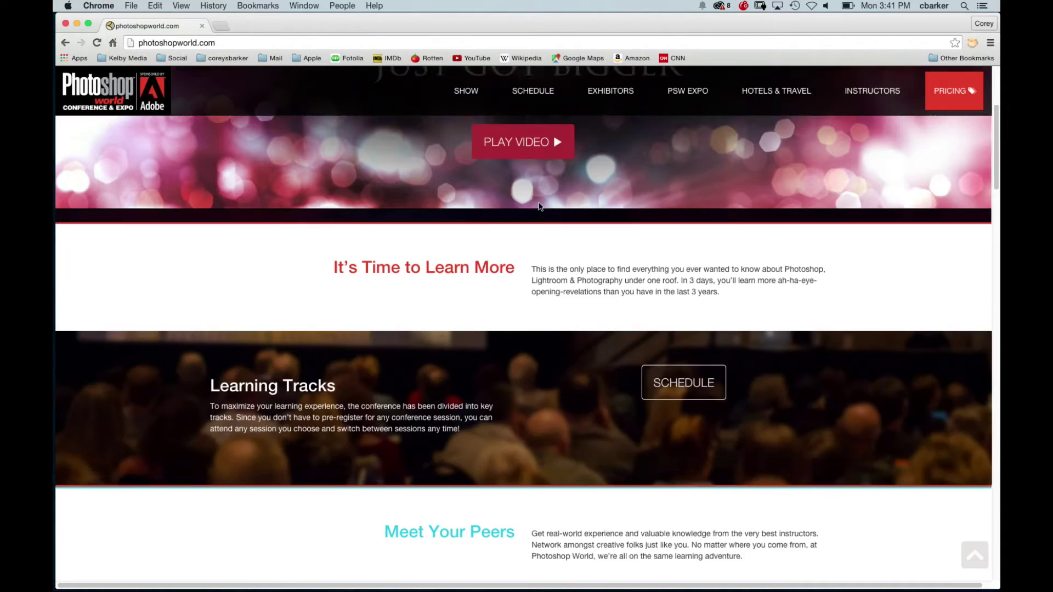
{"action": "scroll", "coordinate": [540, 206], "scroll_direction": "up", "scroll_amount": 4}
{"action": "scroll", "coordinate": [540, 206], "scroll_direction": "down", "scroll_amount": 8}
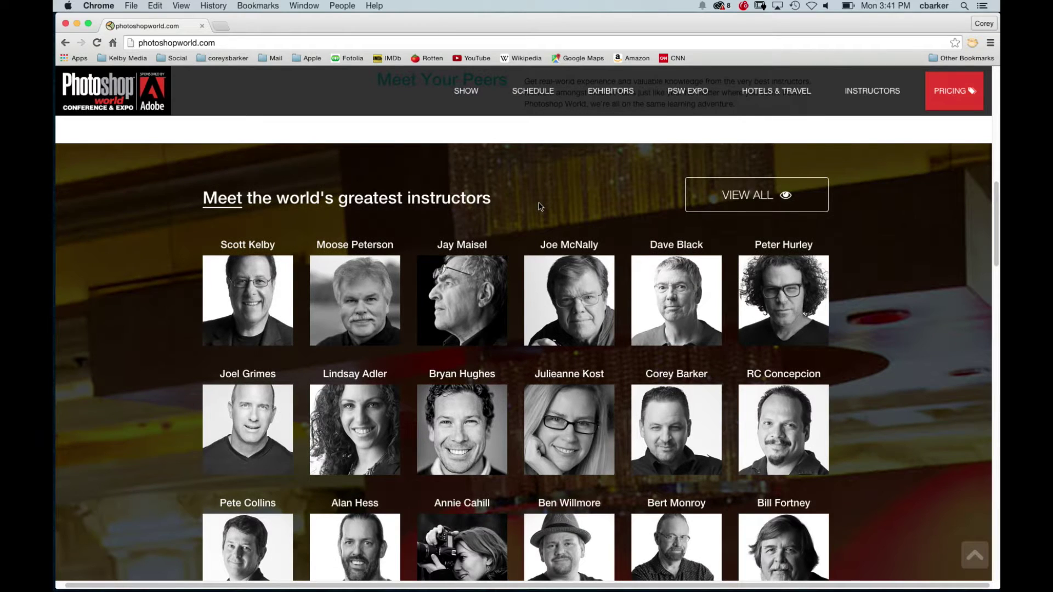
{"action": "scroll", "coordinate": [540, 206], "scroll_direction": "down", "scroll_amount": 1}
{"action": "scroll", "coordinate": [541, 206], "scroll_direction": "down", "scroll_amount": 6}
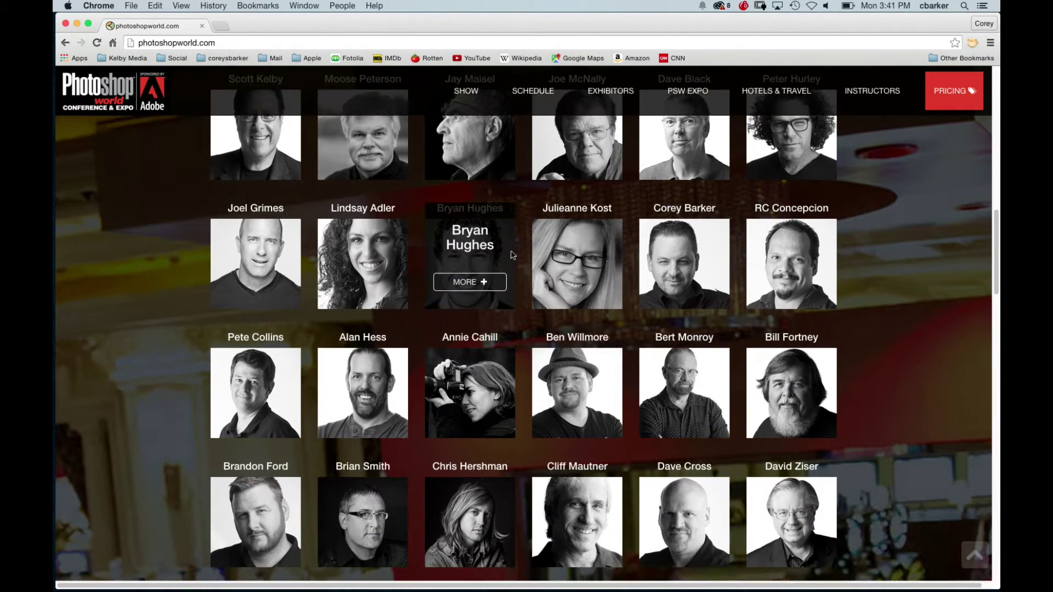
{"action": "scroll", "coordinate": [512, 255], "scroll_direction": "up", "scroll_amount": 2}
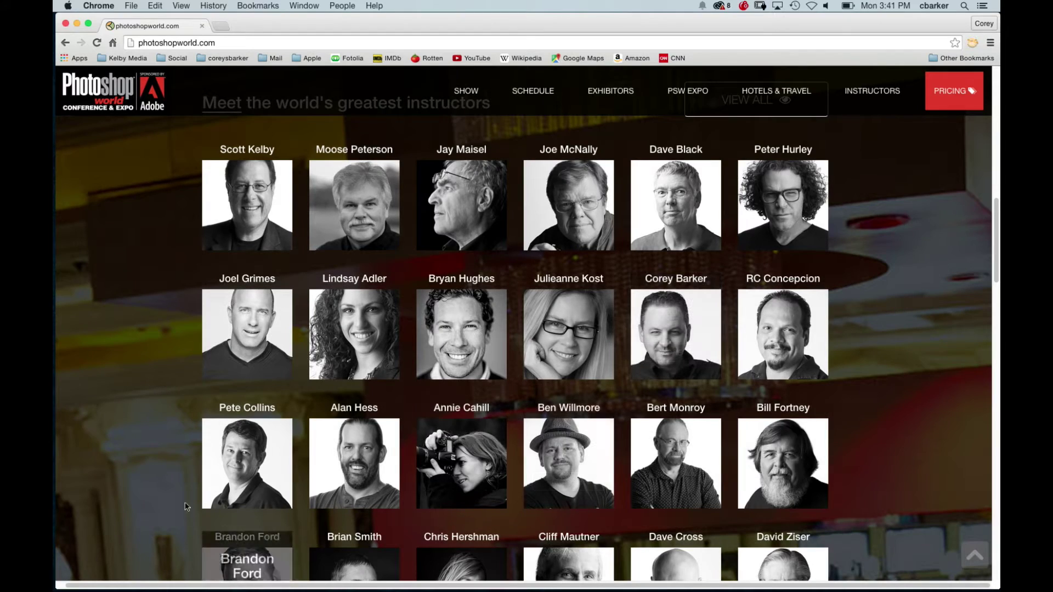
{"action": "scroll", "coordinate": [219, 494], "scroll_direction": "down", "scroll_amount": 5}
{"action": "scroll", "coordinate": [224, 483], "scroll_direction": "down", "scroll_amount": 15}
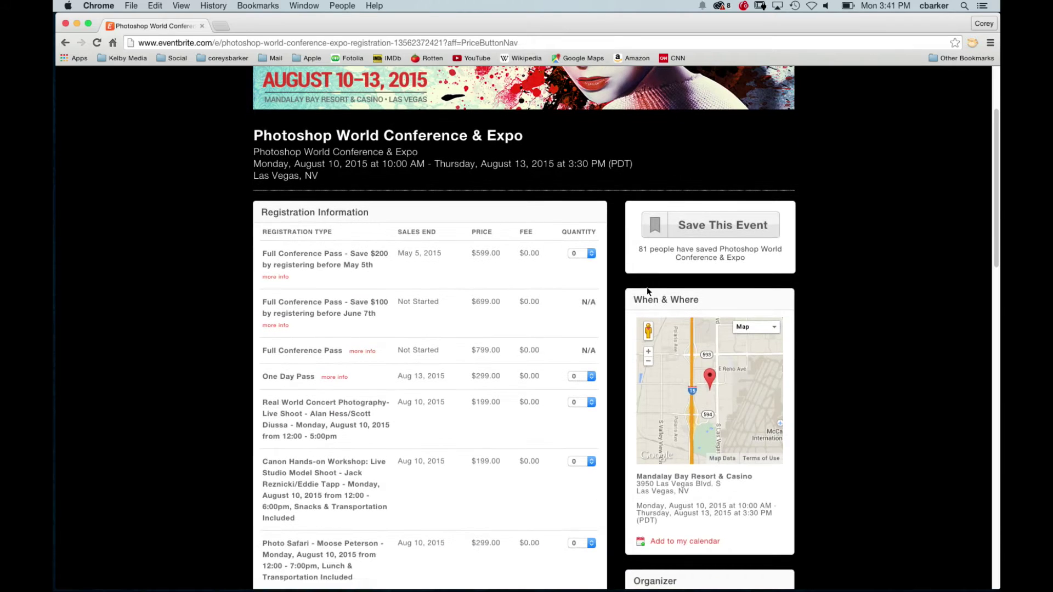
Scroll through the Eventbrite page's Photoshop World ticket types and prices
{"action": "scroll", "coordinate": [604, 334], "scroll_direction": "down", "scroll_amount": 4}
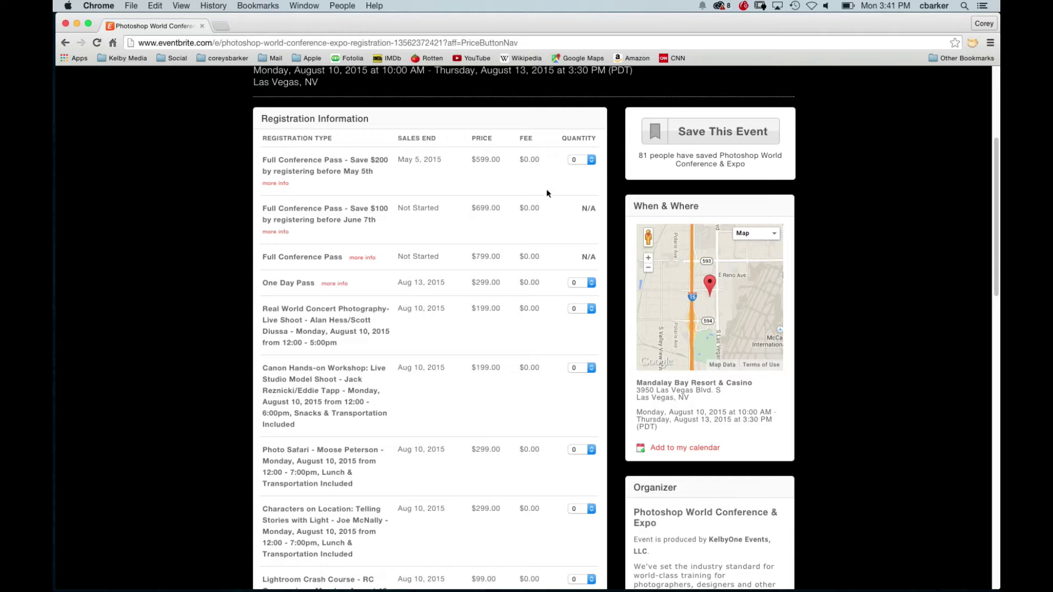
{"action": "scroll", "coordinate": [593, 181], "scroll_direction": "up", "scroll_amount": 2}
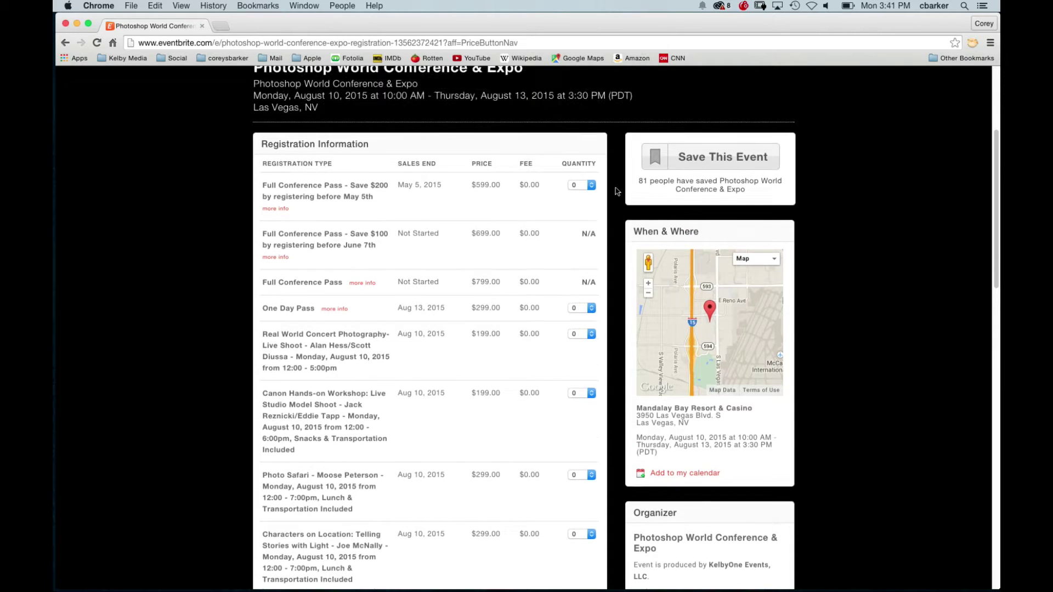
{"action": "scroll", "coordinate": [597, 183], "scroll_direction": "down", "scroll_amount": 6}
{"action": "scroll", "coordinate": [609, 188], "scroll_direction": "up", "scroll_amount": 10}
{"action": "scroll", "coordinate": [463, 156], "scroll_direction": "down", "scroll_amount": 1}
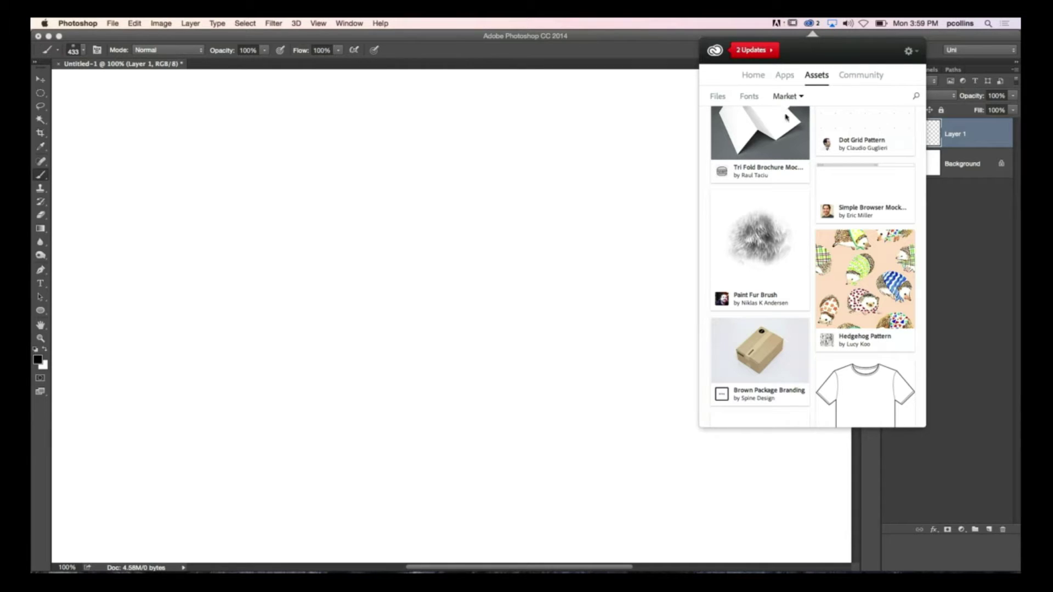
Download the Paint Fur Brush from the Market into My Library
{"action": "mouse_move", "coordinate": [807, 232]}
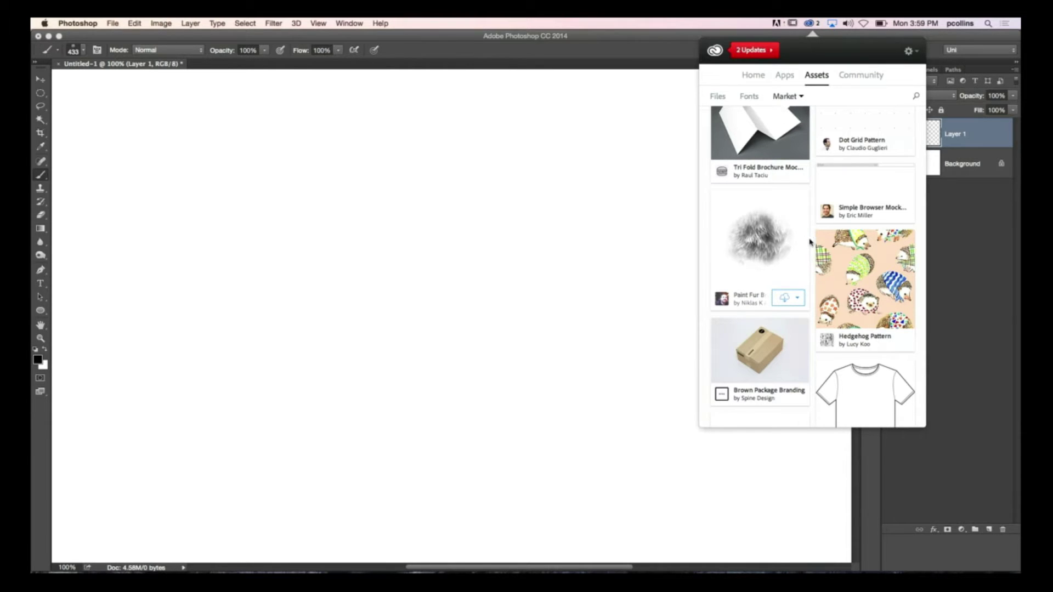
{"action": "mouse_move", "coordinate": [824, 266]}
{"action": "left_click", "coordinate": [786, 249]}
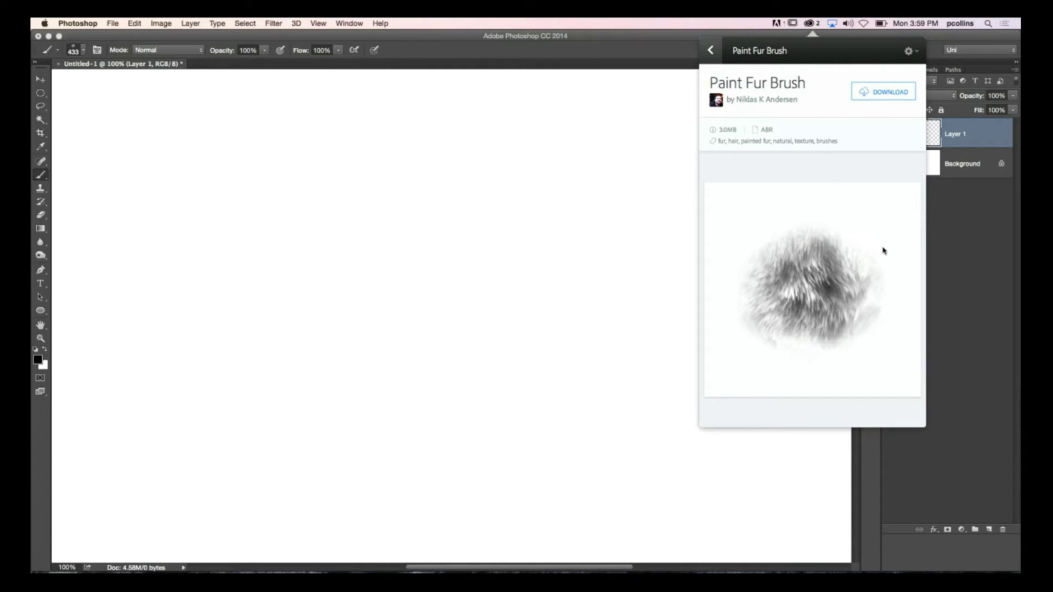
{"action": "left_click", "coordinate": [887, 95]}
{"action": "left_click", "coordinate": [850, 129]}
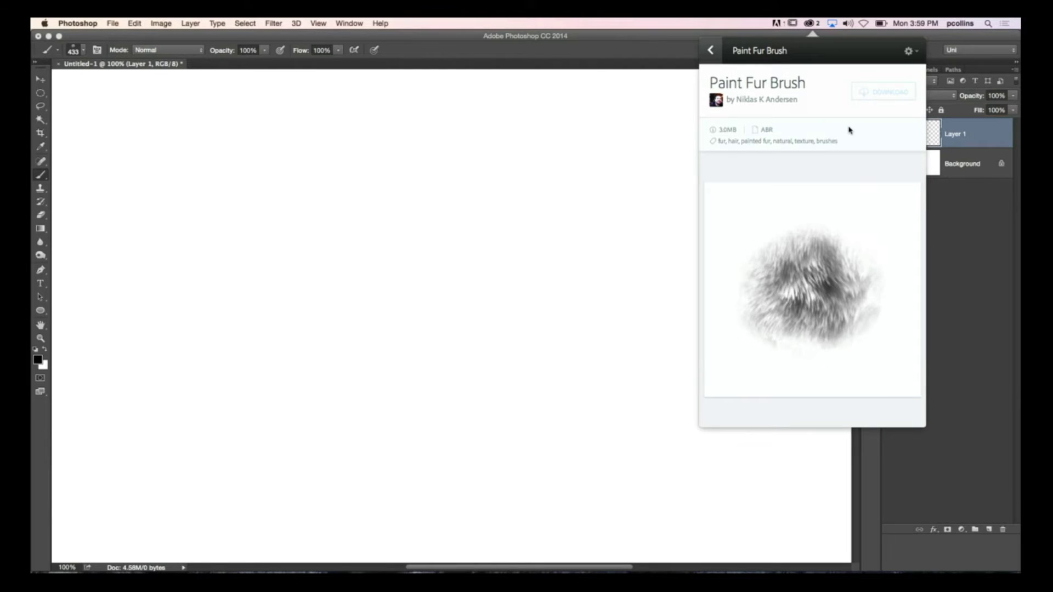
Go back to the Market list and open the synced Creative Cloud Files folder
{"action": "left_click", "coordinate": [711, 51]}
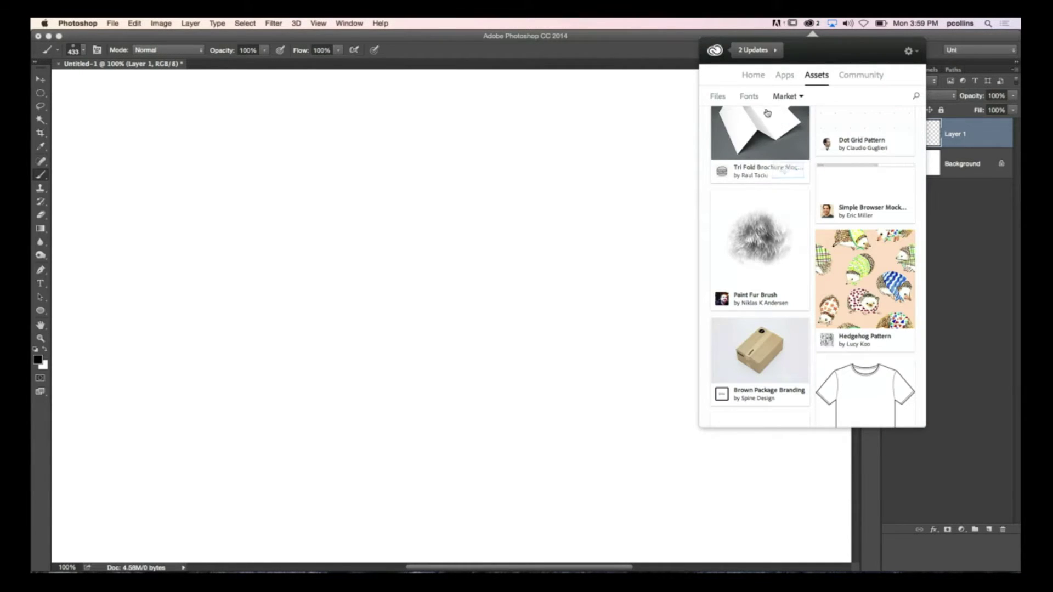
{"action": "left_click", "coordinate": [718, 99]}
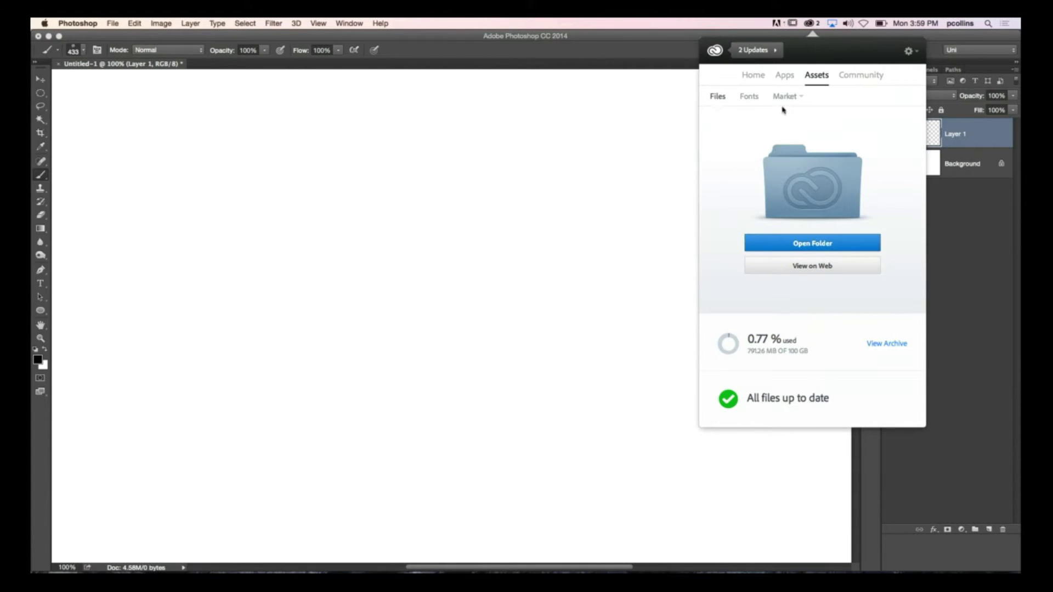
{"action": "left_click", "coordinate": [793, 245]}
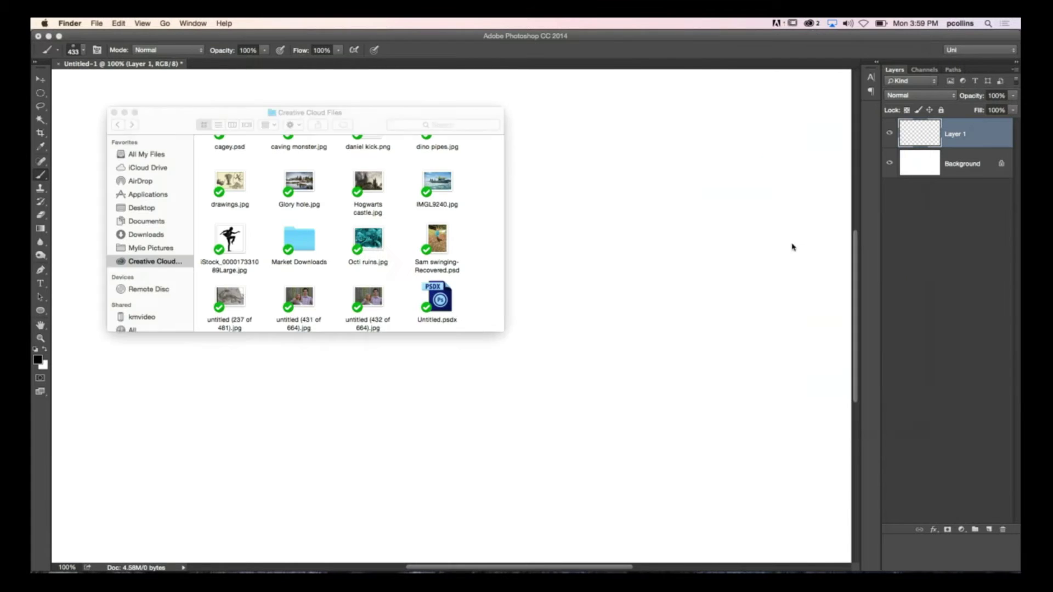
Open the Market Downloads folder and double-click Paint Fur Brush.abr to load it into Photoshop
{"action": "double_click", "coordinate": [303, 257]}
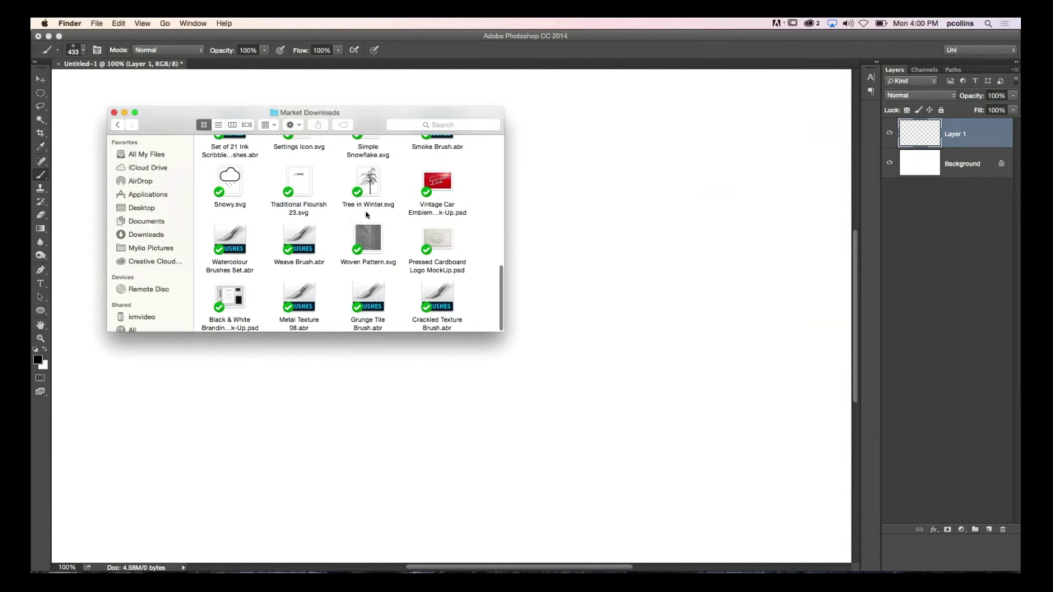
{"action": "scroll", "coordinate": [477, 237], "scroll_direction": "down", "scroll_amount": 2}
{"action": "scroll", "coordinate": [332, 286], "scroll_direction": "up", "scroll_amount": 3}
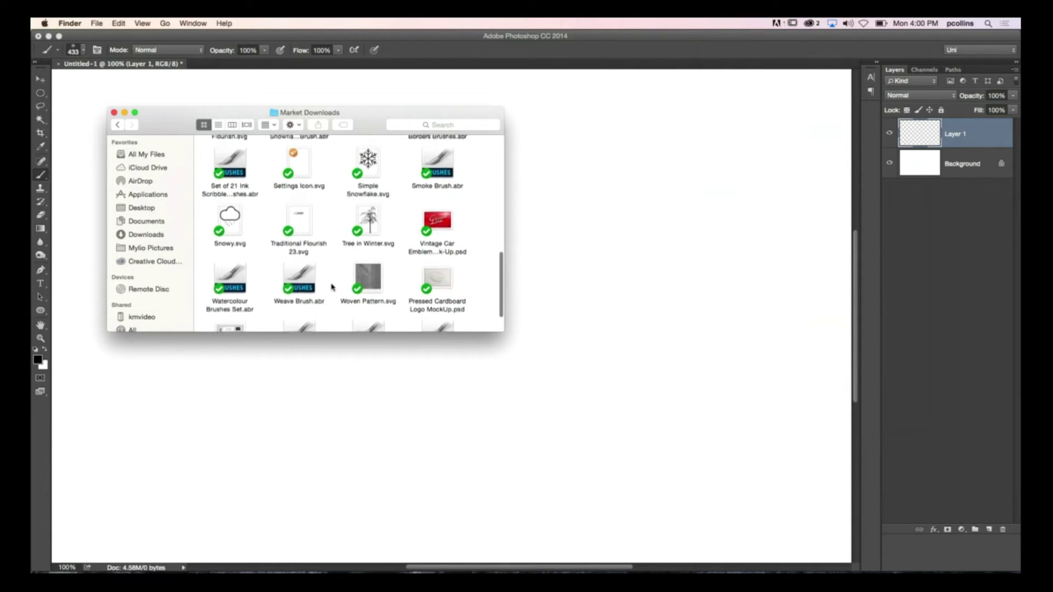
{"action": "scroll", "coordinate": [332, 287], "scroll_direction": "up", "scroll_amount": 5}
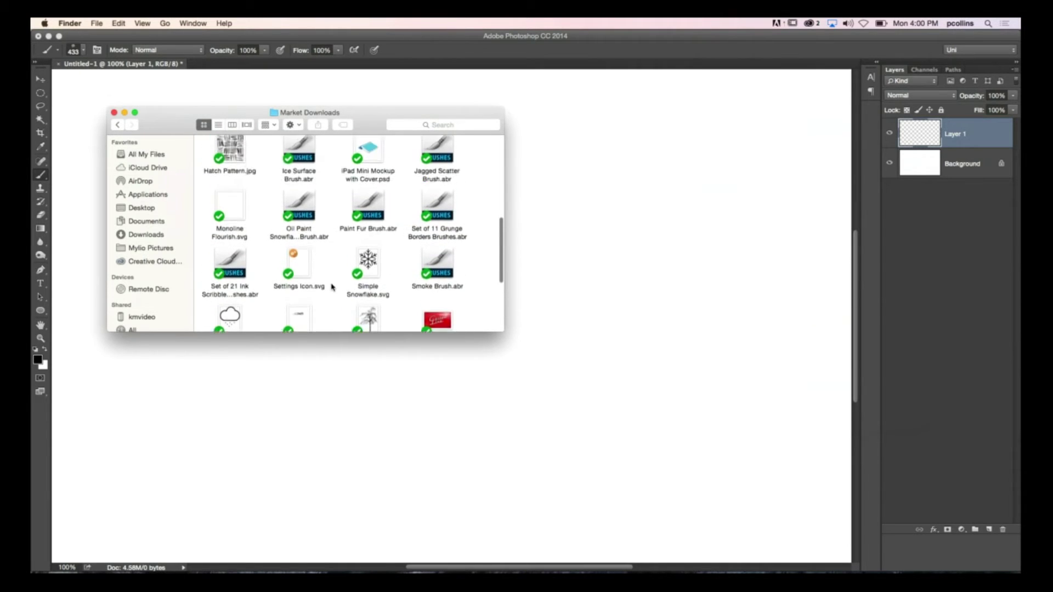
{"action": "scroll", "coordinate": [332, 287], "scroll_direction": "up", "scroll_amount": 3}
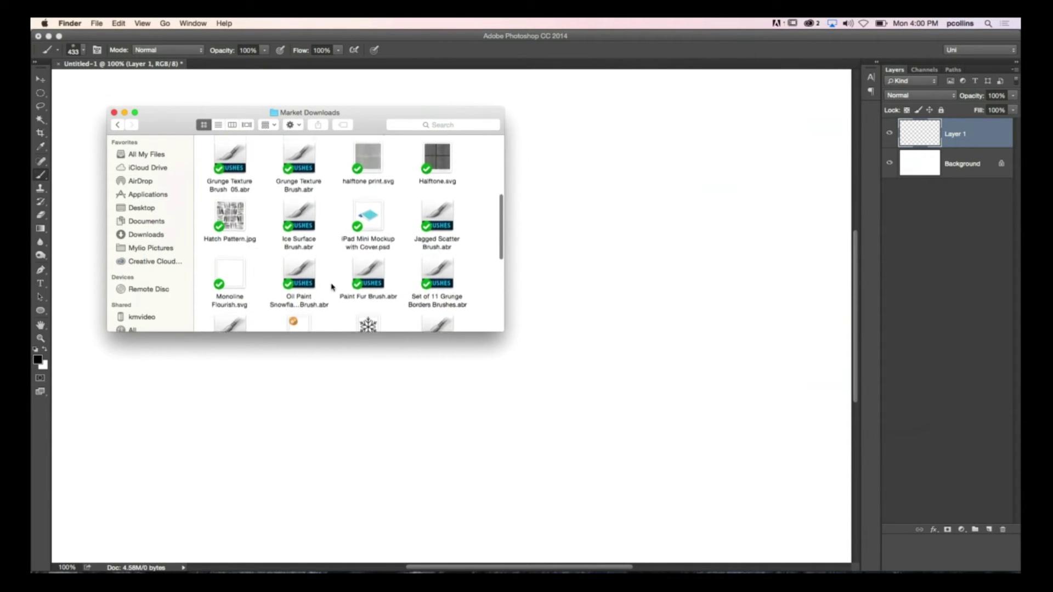
{"action": "scroll", "coordinate": [332, 286], "scroll_direction": "up", "scroll_amount": 5}
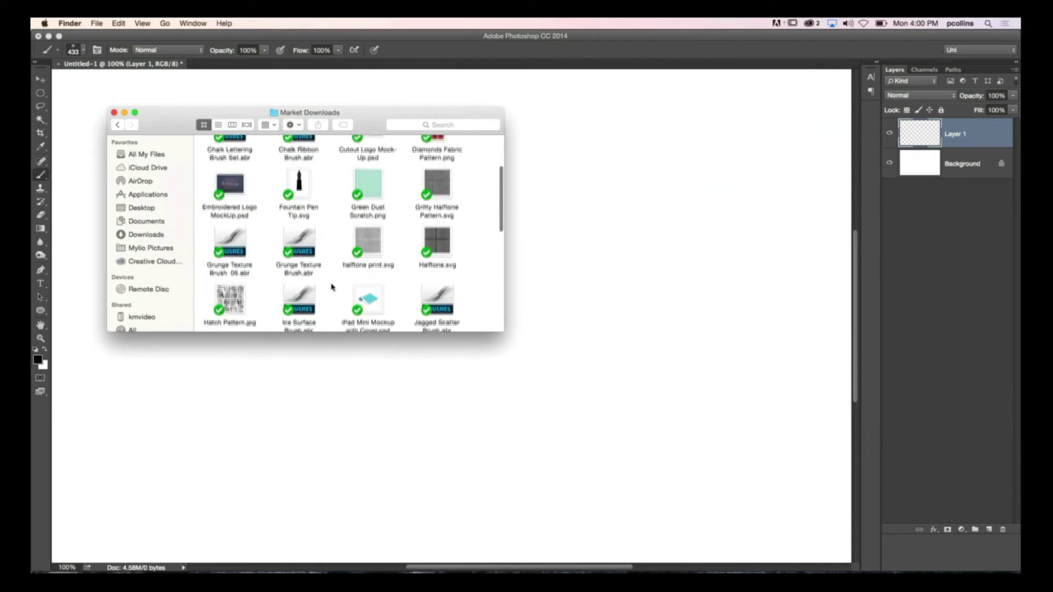
{"action": "scroll", "coordinate": [332, 287], "scroll_direction": "up", "scroll_amount": 3}
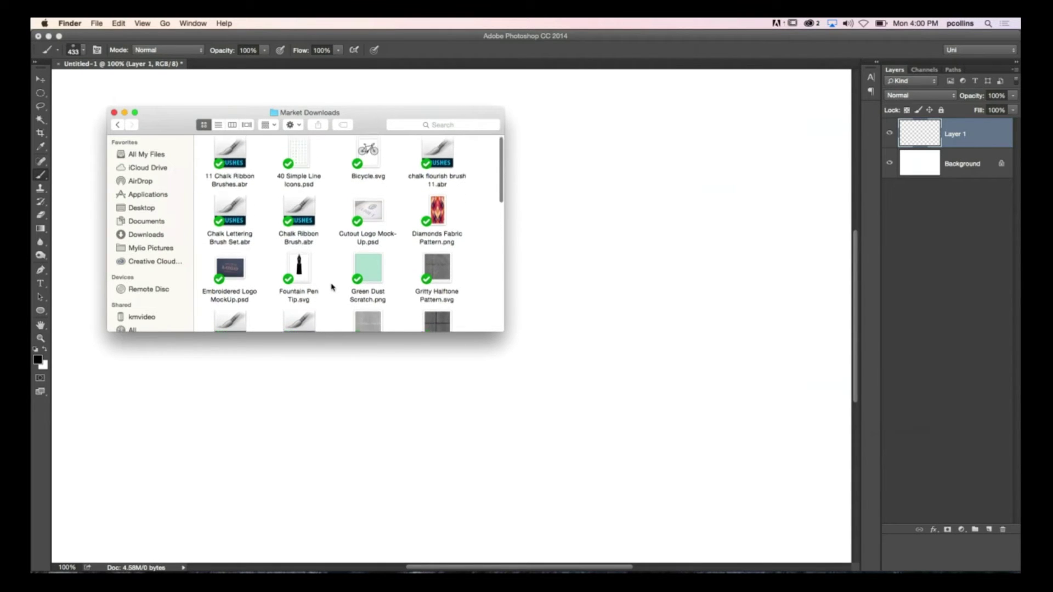
{"action": "scroll", "coordinate": [332, 287], "scroll_direction": "down", "scroll_amount": 3}
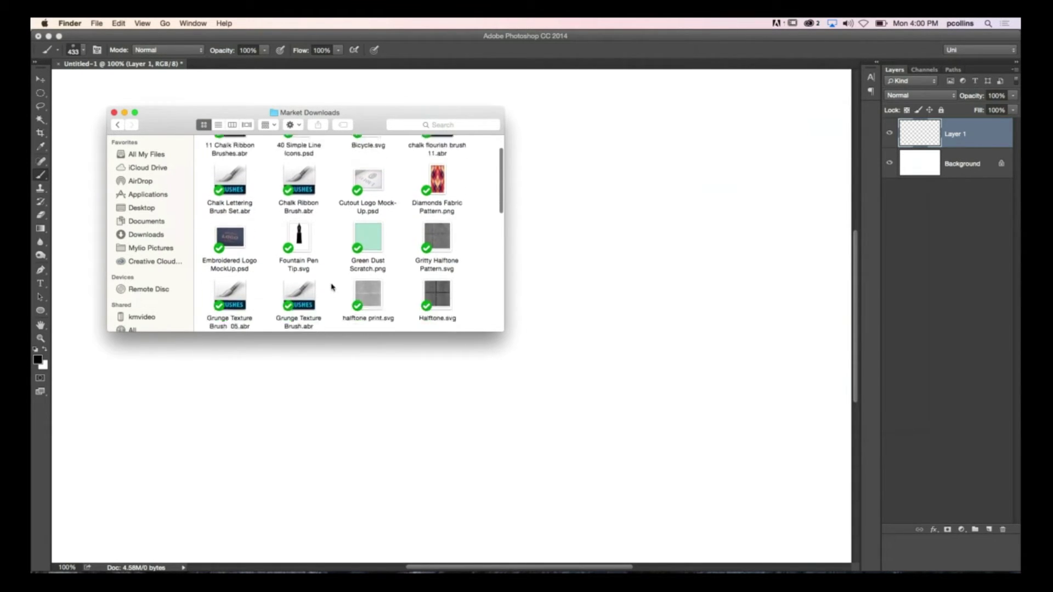
{"action": "scroll", "coordinate": [331, 286], "scroll_direction": "down", "scroll_amount": 8}
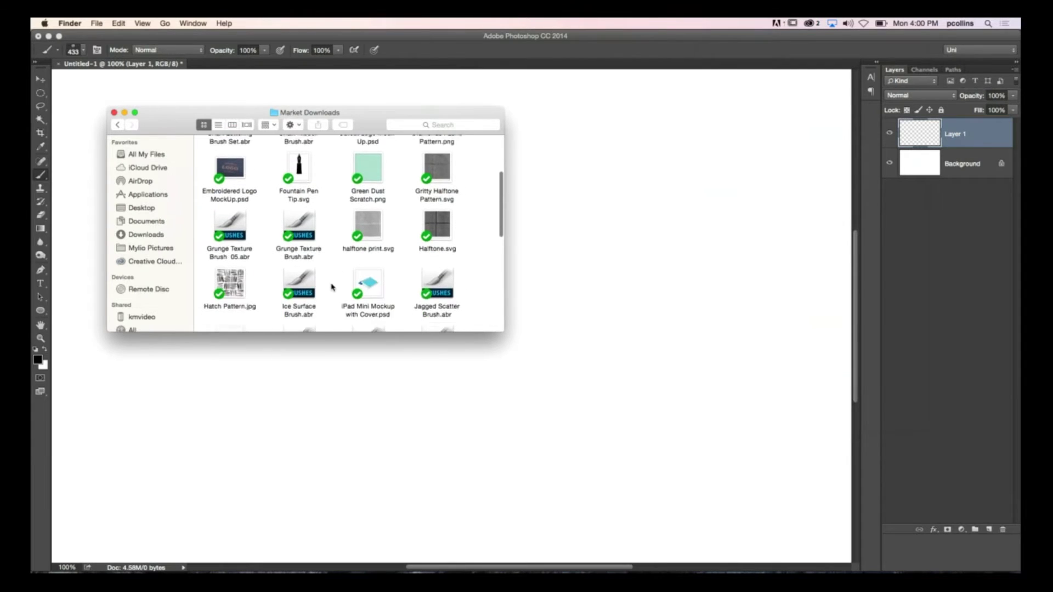
{"action": "scroll", "coordinate": [331, 286], "scroll_direction": "down", "scroll_amount": 2}
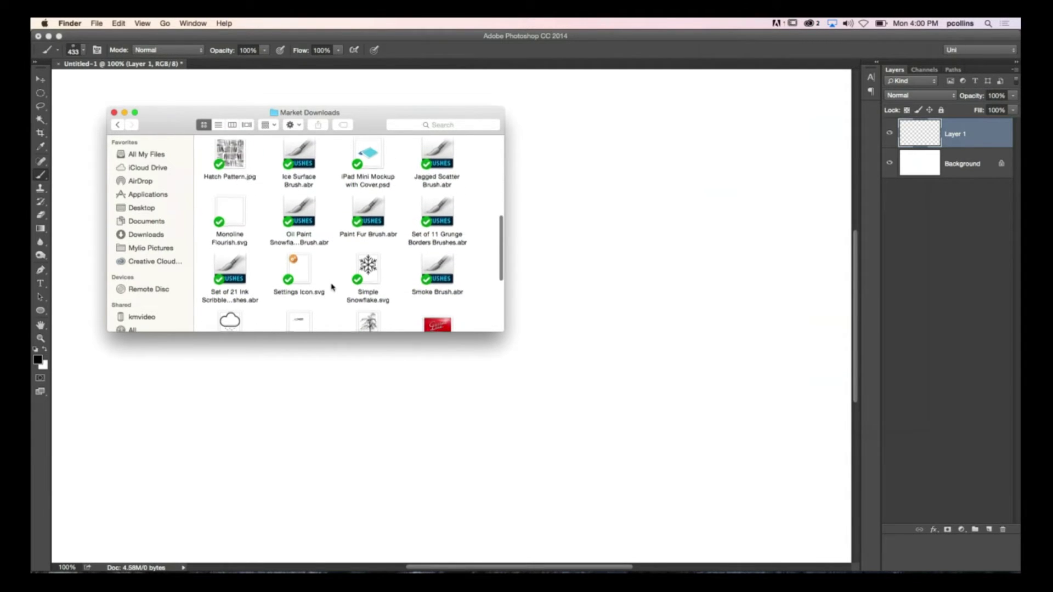
{"action": "double_click", "coordinate": [367, 206]}
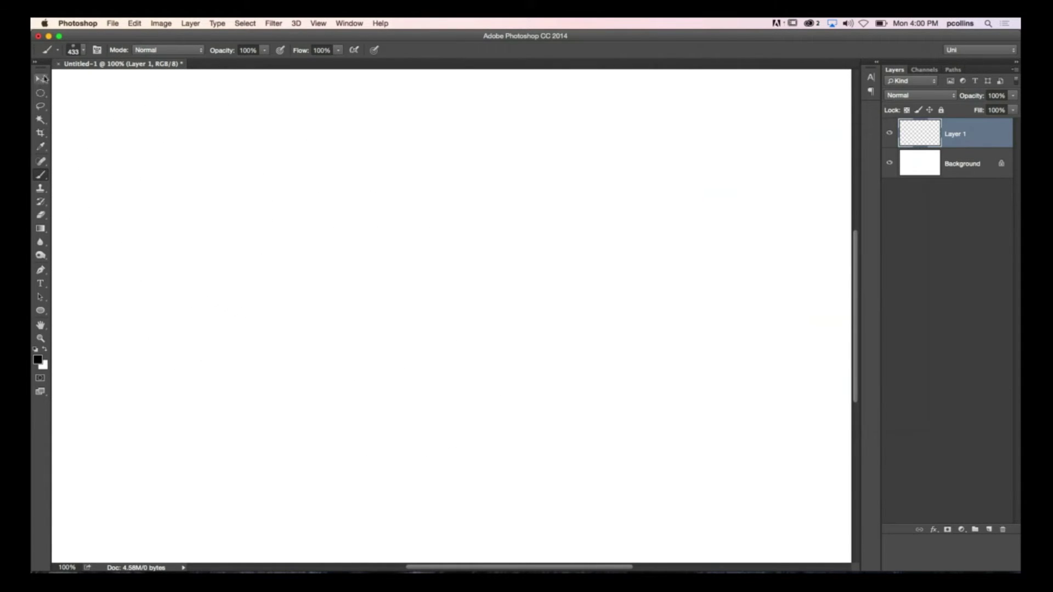
Paint a wavy stroke across the canvas with the 176 px fur brush, then add Layer 2
{"action": "left_click", "coordinate": [83, 51]}
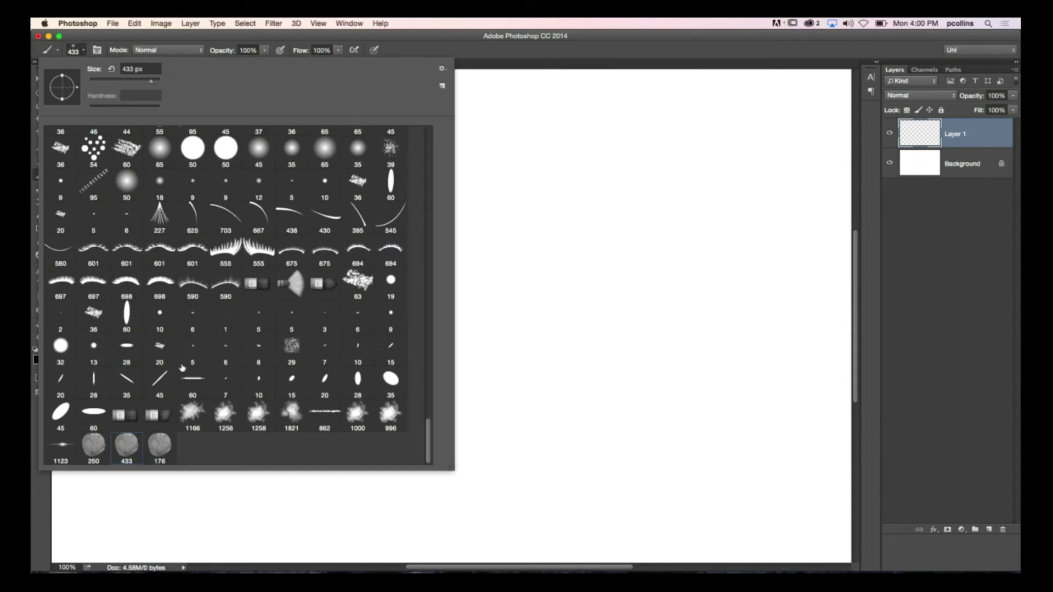
{"action": "double_click", "coordinate": [160, 445]}
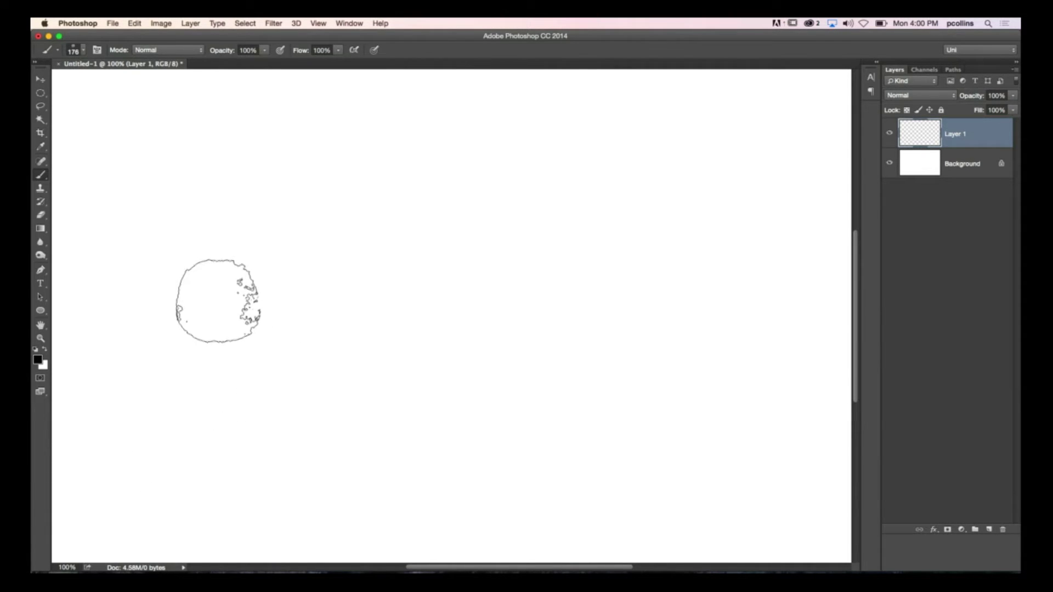
{"action": "mouse_move", "coordinate": [216, 301]}
{"action": "left_mouse_down"}
{"action": "mouse_move", "coordinate": [242, 275]}
{"action": "mouse_move", "coordinate": [330, 241]}
{"action": "mouse_move", "coordinate": [392, 265]}
{"action": "mouse_move", "coordinate": [452, 319]}
{"action": "mouse_move", "coordinate": [464, 269]}
{"action": "mouse_move", "coordinate": [559, 253]}
{"action": "mouse_move", "coordinate": [649, 329]}
{"action": "left_mouse_up"}
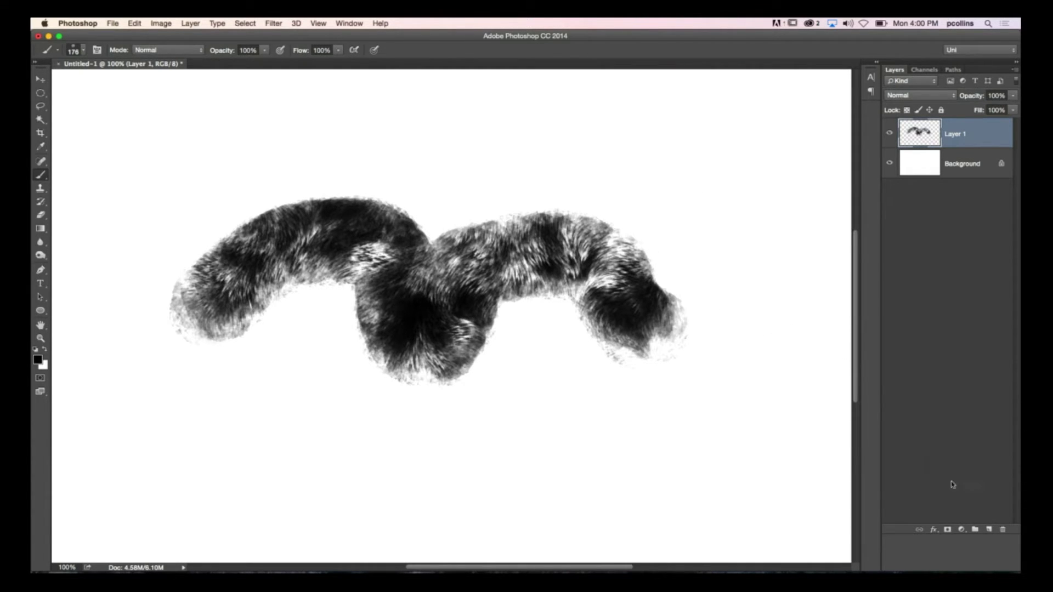
{"action": "left_click", "coordinate": [989, 530]}
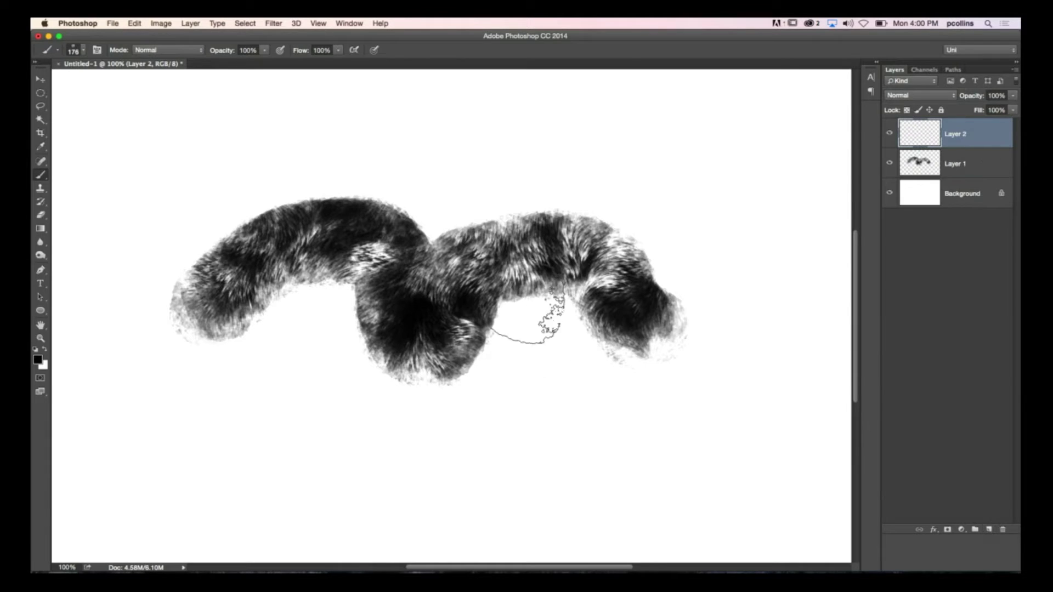
Paint a large stroke over the fur with the 433 px crackle brush
{"action": "left_click", "coordinate": [84, 50]}
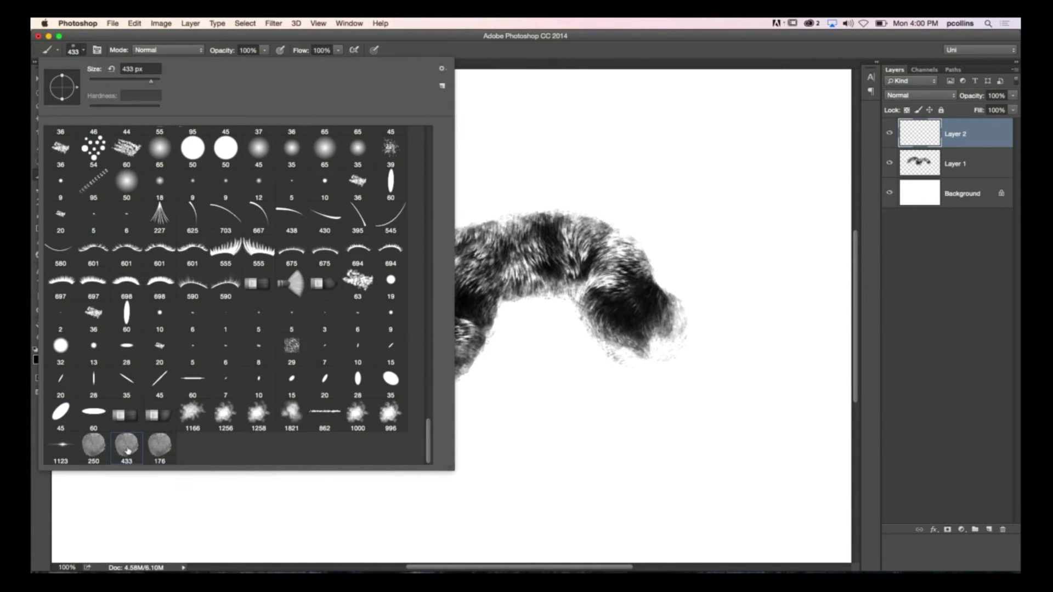
{"action": "double_click", "coordinate": [131, 454]}
{"action": "mouse_move", "coordinate": [178, 373]}
{"action": "left_mouse_down"}
{"action": "mouse_move", "coordinate": [196, 330]}
{"action": "mouse_move", "coordinate": [219, 287]}
{"action": "mouse_move", "coordinate": [433, 216]}
{"action": "mouse_move", "coordinate": [521, 216]}
{"action": "left_mouse_up"}
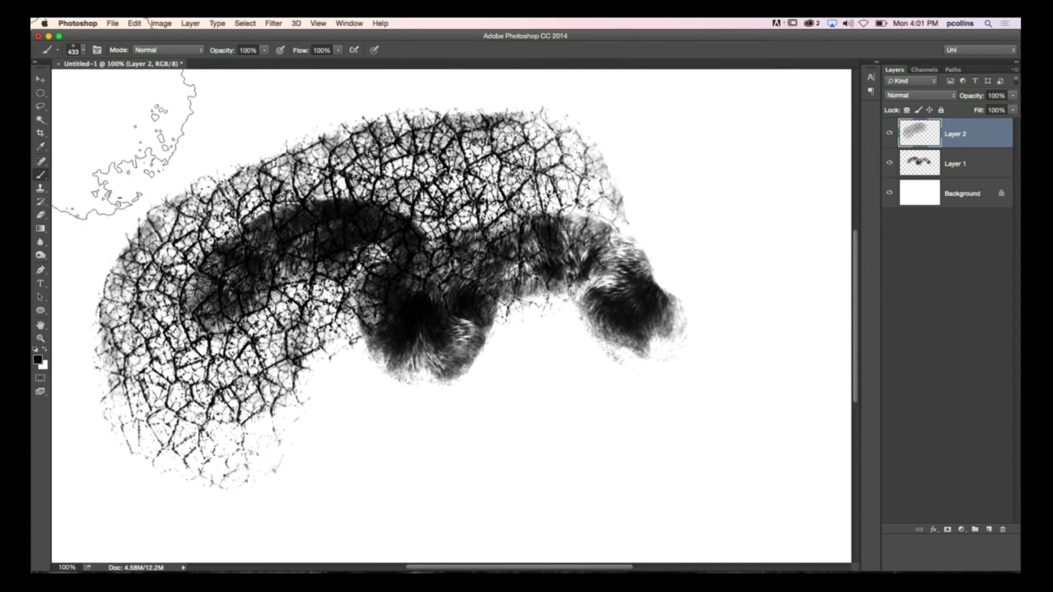
Paint a faint grey texture stroke along the lower canvas with the 250 px brush
{"action": "left_click", "coordinate": [86, 52]}
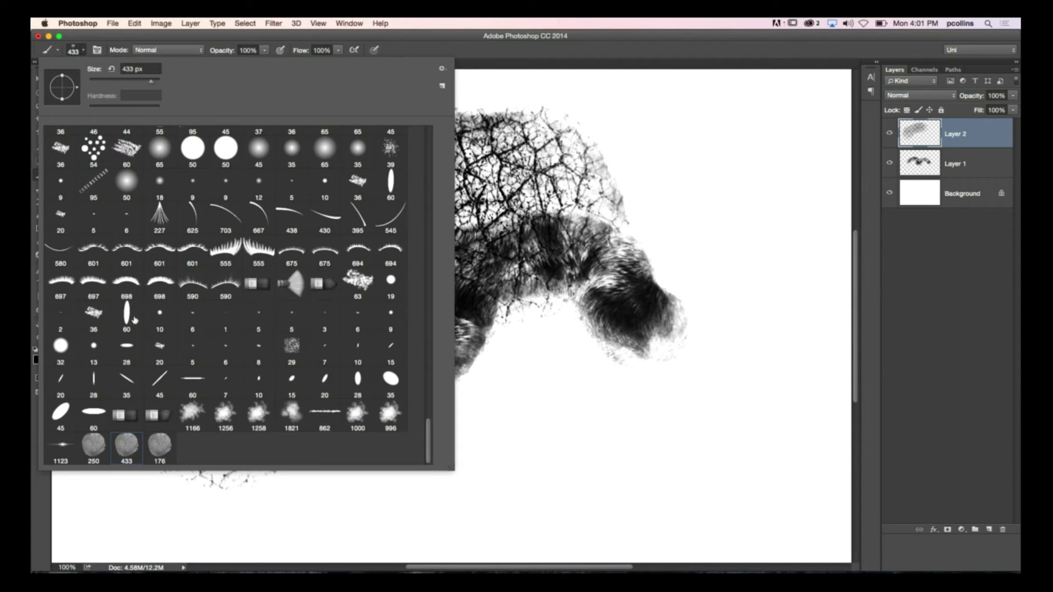
{"action": "double_click", "coordinate": [94, 445]}
{"action": "mouse_move", "coordinate": [296, 466]}
{"action": "left_mouse_down"}
{"action": "mouse_move", "coordinate": [511, 491]}
{"action": "mouse_move", "coordinate": [605, 470]}
{"action": "mouse_move", "coordinate": [739, 401]}
{"action": "left_mouse_up"}
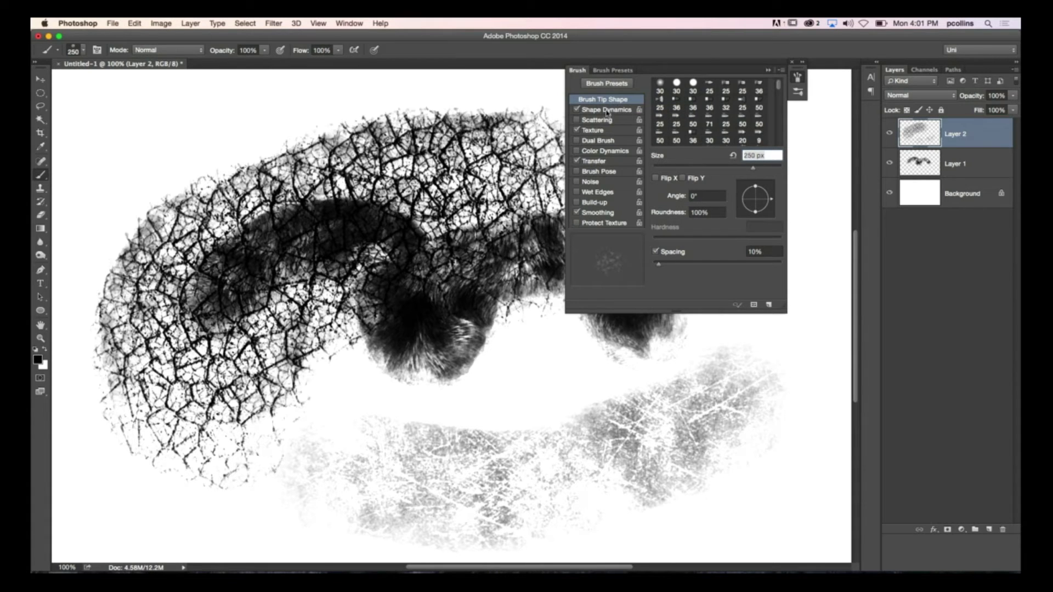
View the brush's Shape Dynamics and Texture settings, leaving the texture pattern unchanged
{"action": "left_click", "coordinate": [611, 111]}
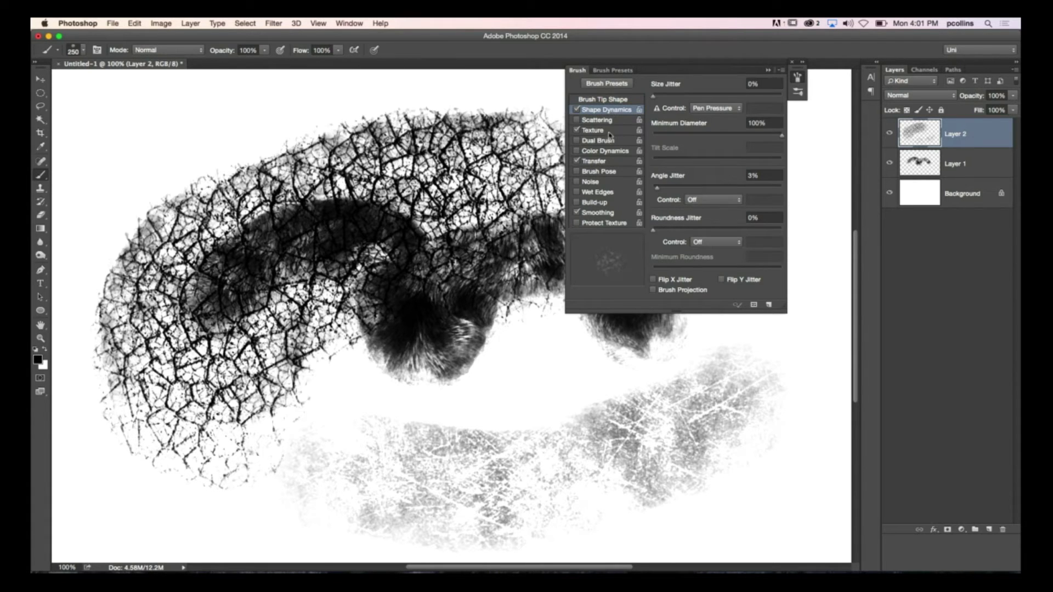
{"action": "left_click", "coordinate": [598, 130]}
{"action": "left_click", "coordinate": [662, 87]}
{"action": "left_click", "coordinate": [663, 87]}
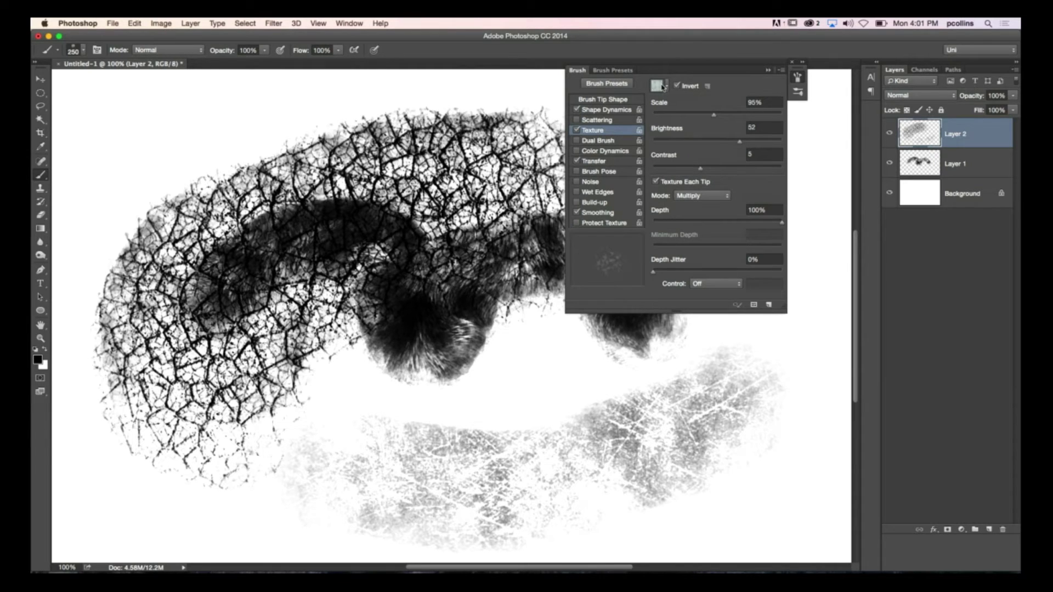
{"action": "left_click", "coordinate": [668, 89]}
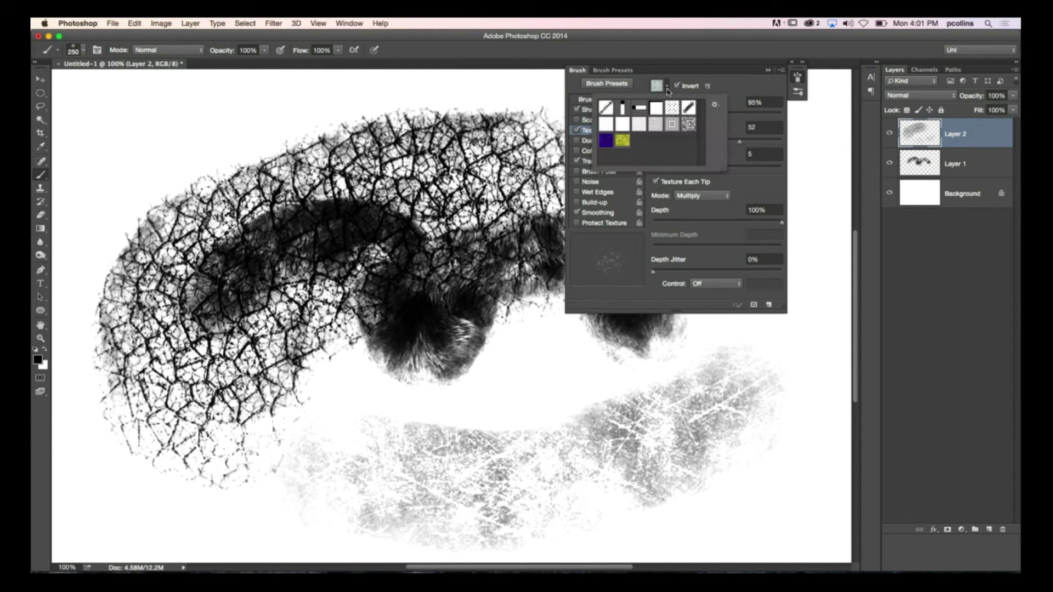
{"action": "left_click", "coordinate": [659, 90]}
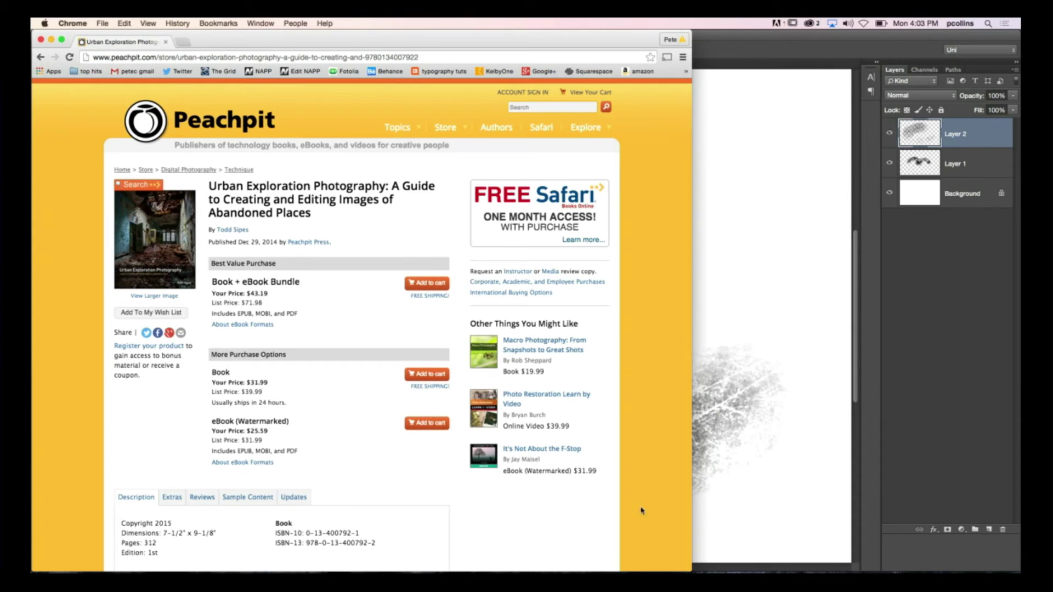
Widen the Chrome window and enlarge the Urban Exploration Photography book cover
{"action": "left_click_drag", "start_coordinate": [689, 569], "coordinate": [888, 570]}
{"action": "left_click", "coordinate": [256, 254]}
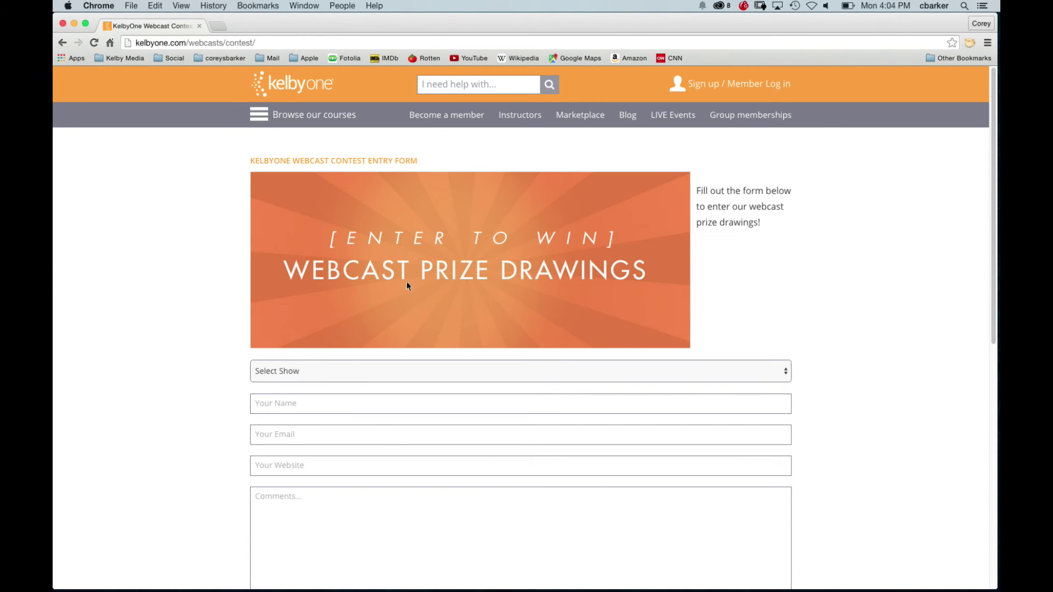
Choose PhotoshopUser TV in the entry form's Select Show dropdown
{"action": "left_click", "coordinate": [349, 371]}
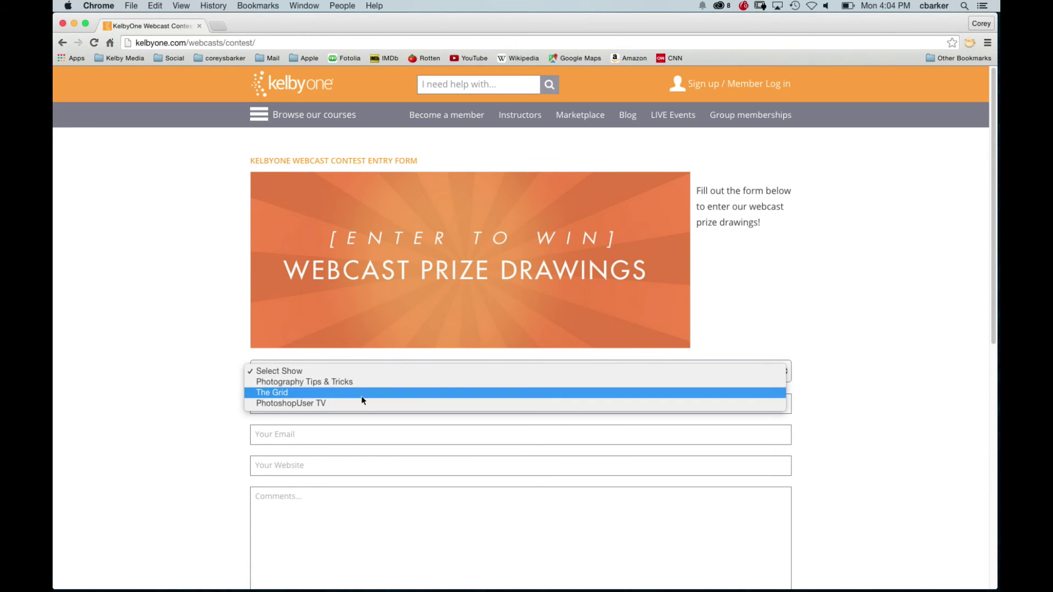
{"action": "left_click", "coordinate": [478, 403]}
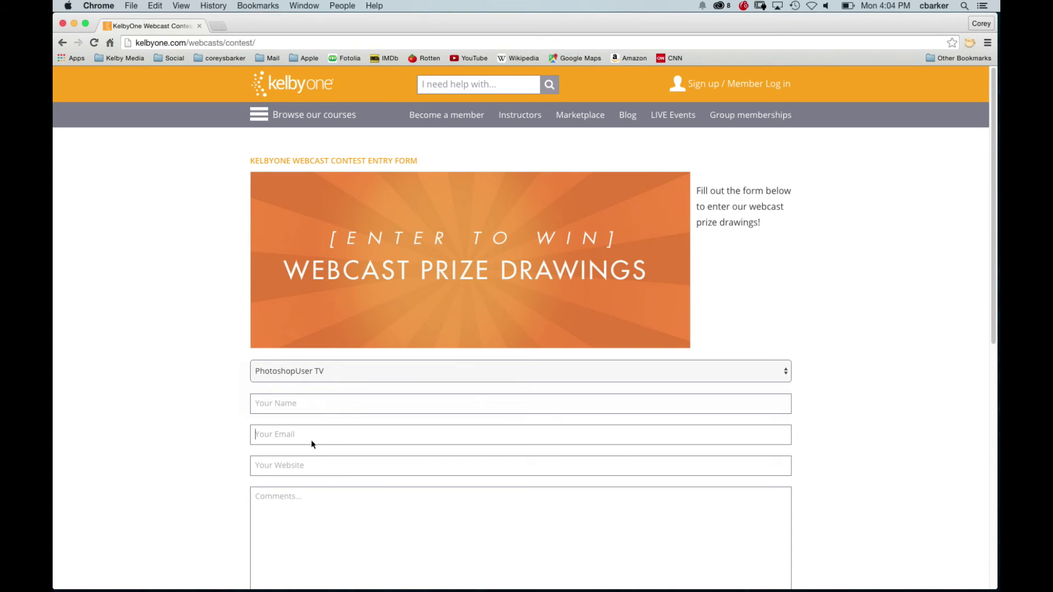